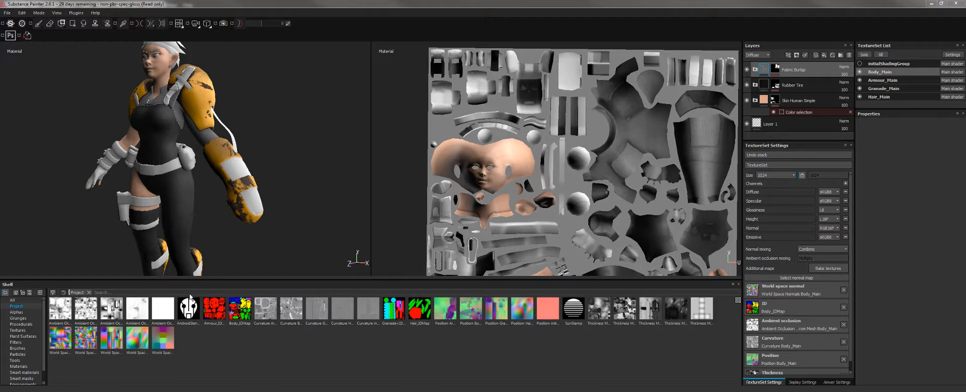
# Switch from Substance Painter to Photoshop, where AndroidStencil.psd shows the white Android face.
pyautogui.hotkey('alt', 'Tab')
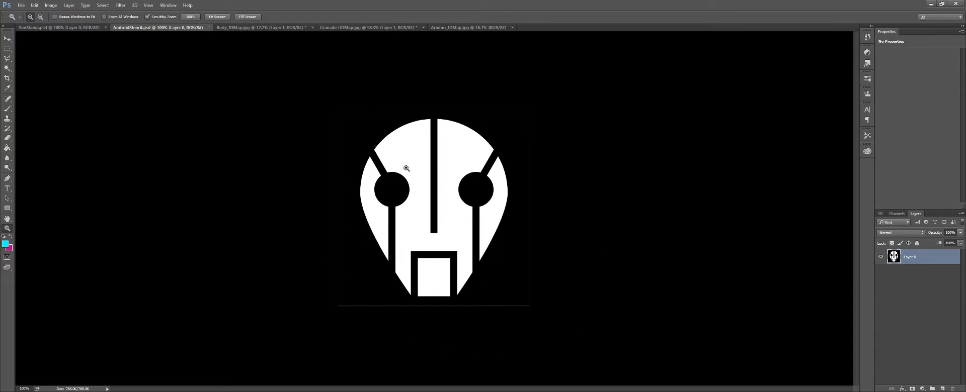
# Save the stencil as AndroidStencil.psd, replacing the existing file with default Photoshop options.
pyautogui.click(16, 7)
pyautogui.click(46, 91)
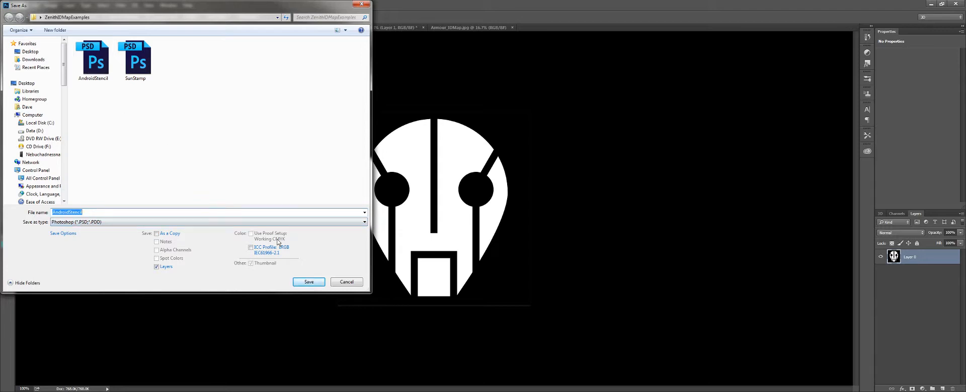
pyautogui.click(317, 282)
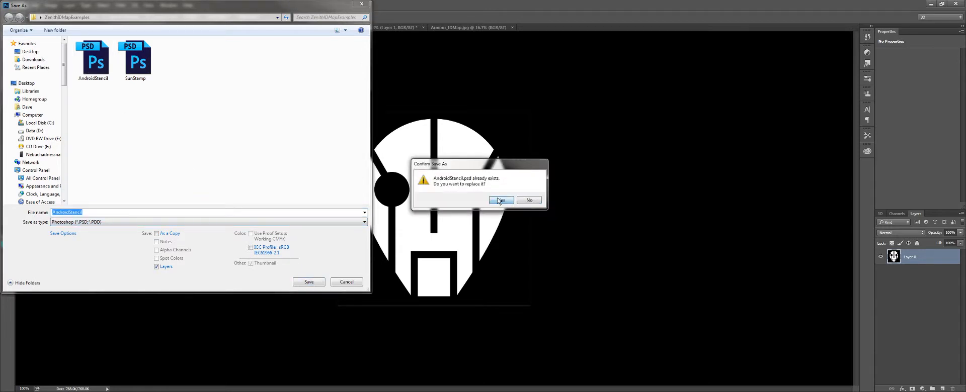
pyautogui.click(500, 201)
pyautogui.click(326, 114)
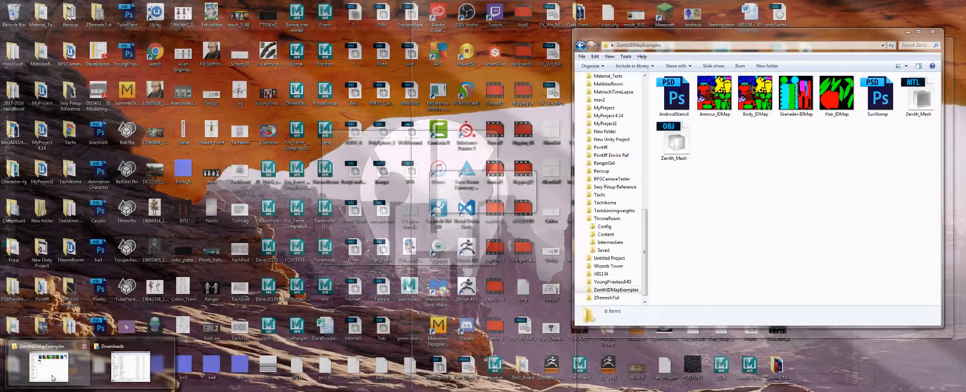
# Switch between the ZenithIDMapExamples Explorer folder and Substance Painter, ending with the stencil folder in front.
pyautogui.click(53, 378)
pyautogui.click(29, 391)
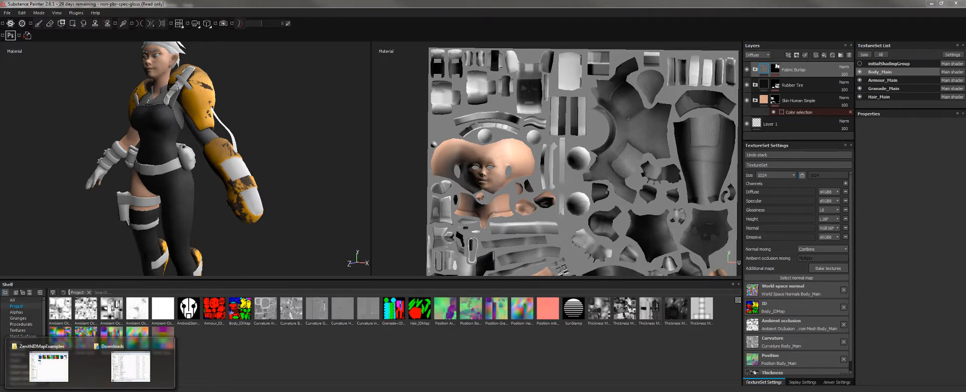
pyautogui.click(49, 362)
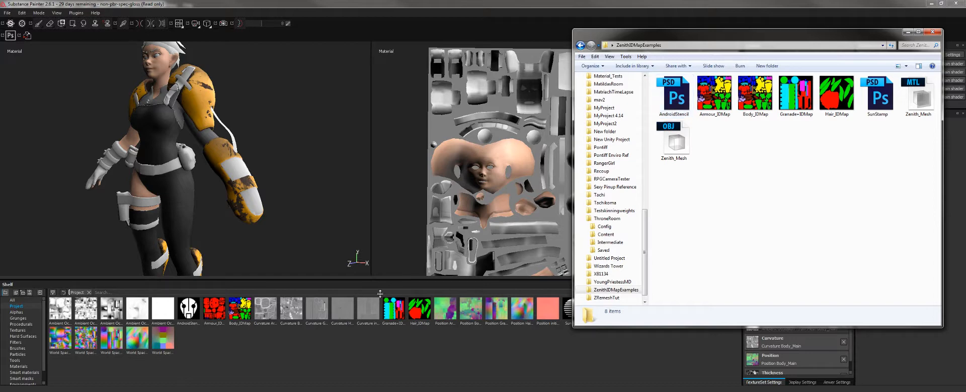
pyautogui.click(256, 349)
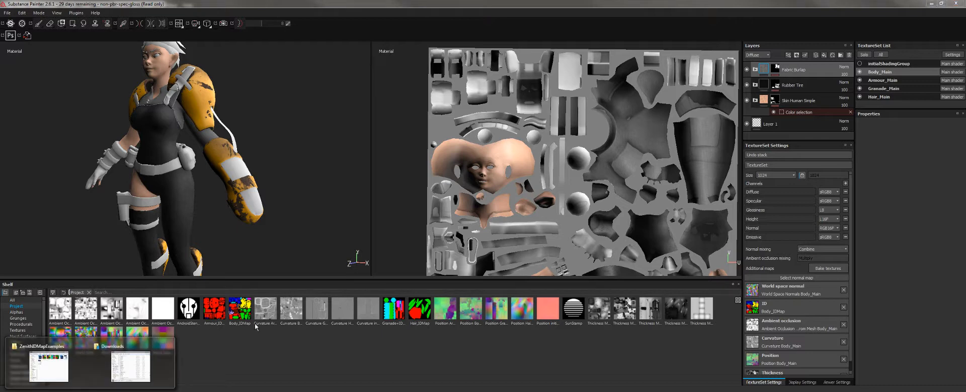
pyautogui.click(43, 366)
# Import AndroidStencil.psd onto the shelf with usage alpha, destination current session.
pyautogui.moveTo(674, 95)
pyautogui.mouseDown()
pyautogui.moveTo(274, 301)
pyautogui.moveTo(246, 366)
pyautogui.mouseUp()
pyautogui.click(484, 228)
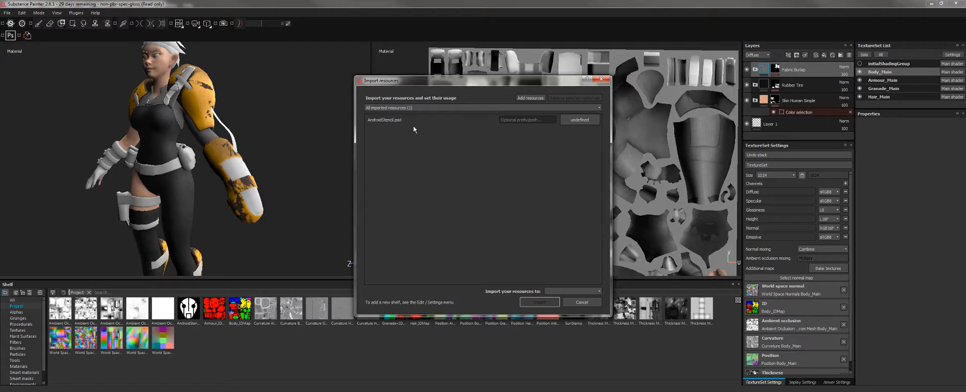
pyautogui.click(582, 120)
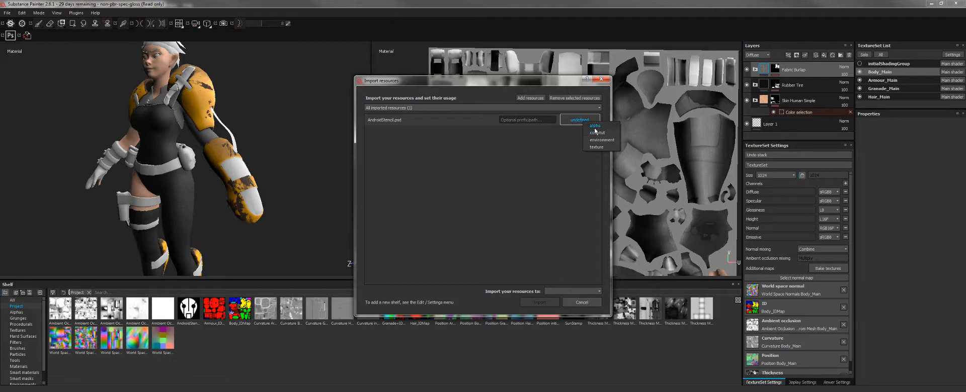
pyautogui.click(594, 126)
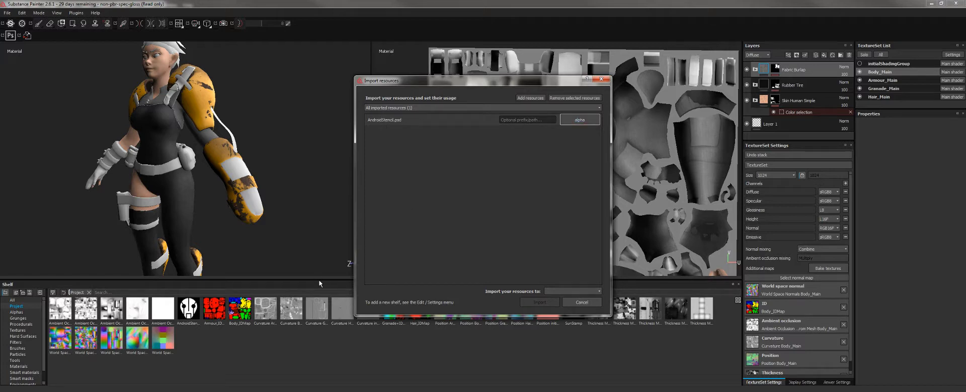
pyautogui.click(550, 292)
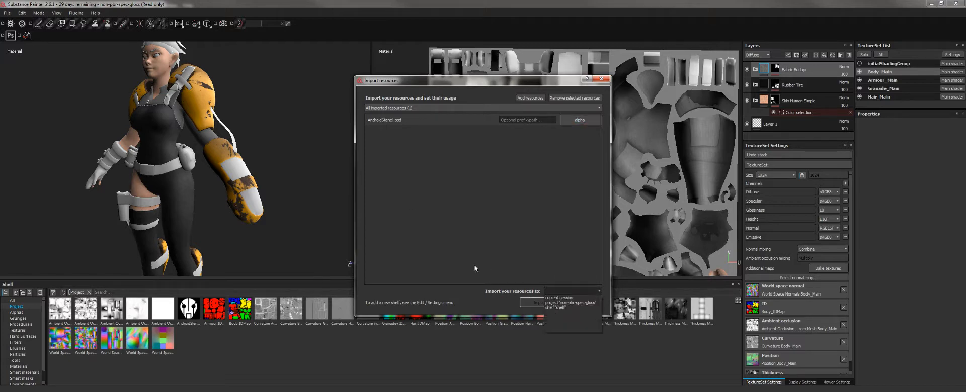
pyautogui.click(560, 297)
pyautogui.click(545, 302)
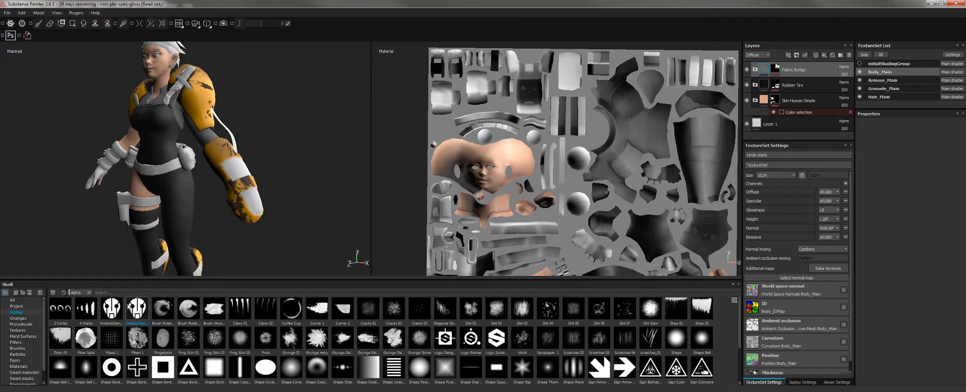
# List the Project resources on the shelf and bring the character's upper back into close view.
pyautogui.click(18, 307)
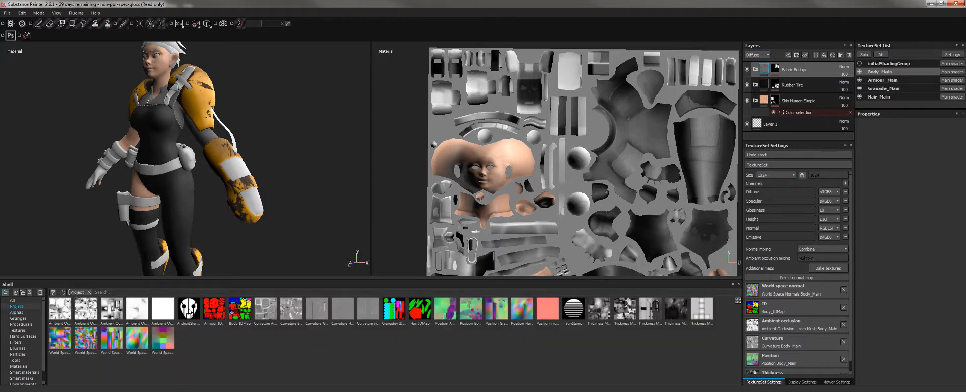
pyautogui.moveTo(189, 311)
pyautogui.keyDown('alt'); pyautogui.moveTo(293, 97); pyautogui.dragTo(96, 119); pyautogui.keyUp('alt')
pyautogui.keyDown('alt'); pyautogui.moveTo(166, 165); pyautogui.dragTo(196, 216, button='right'); pyautogui.keyUp('alt')
pyautogui.keyDown('alt'); pyautogui.moveTo(196, 216); pyautogui.dragTo(151, 212, button='middle'); pyautogui.keyUp('alt')
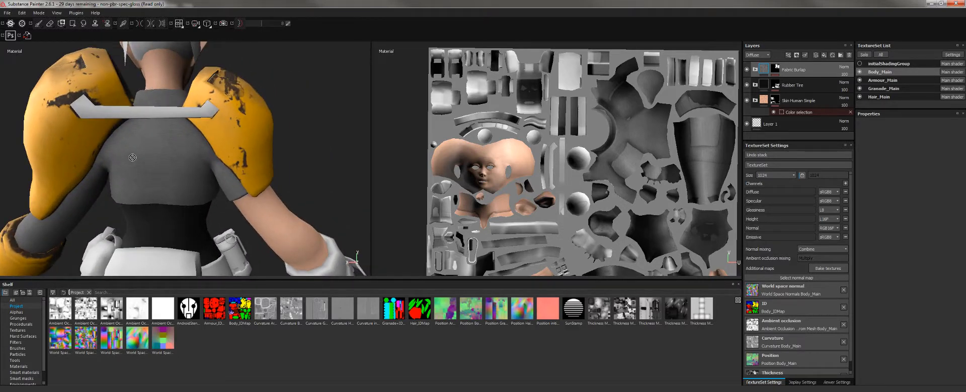
pyautogui.moveTo(148, 149)
pyautogui.keyDown('alt'); pyautogui.mouseDown()
pyautogui.moveTo(180, 152)
pyautogui.moveTo(159, 155)
pyautogui.mouseUp(); pyautogui.keyUp('alt')
pyautogui.keyDown('alt'); pyautogui.moveTo(157, 164); pyautogui.dragTo(174, 194, button='right'); pyautogui.keyUp('alt')
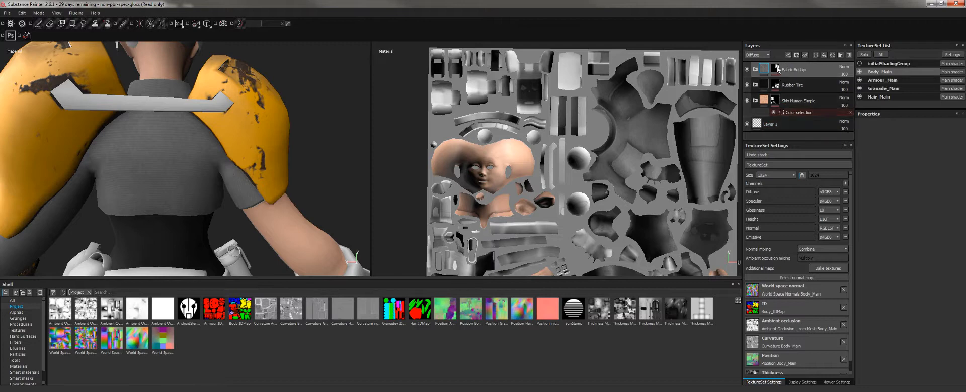
# Add an empty Layer 2 on top and clear the stencil alpha from the brush.
pyautogui.click(815, 56)
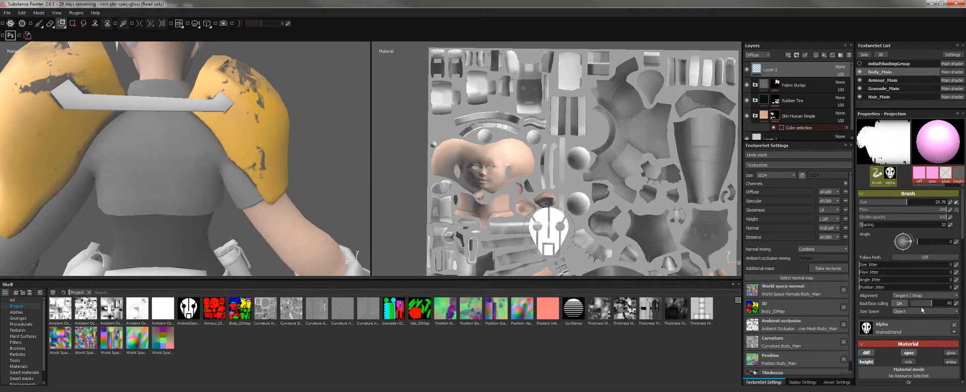
pyautogui.click(954, 325)
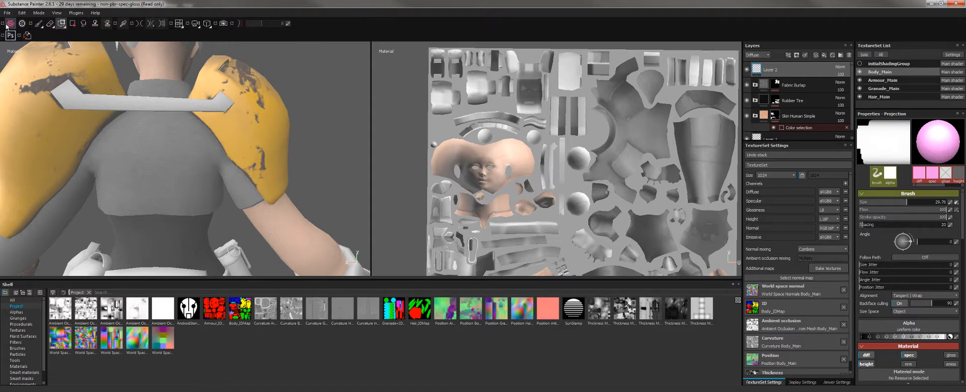
pyautogui.click(38, 24)
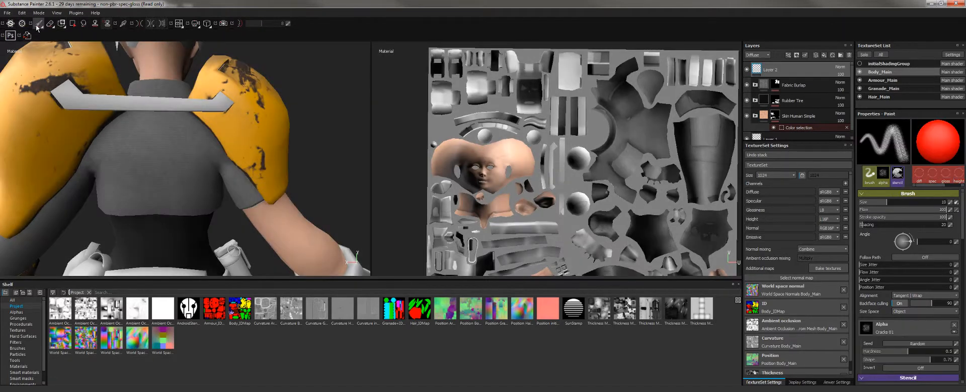
pyautogui.click(49, 26)
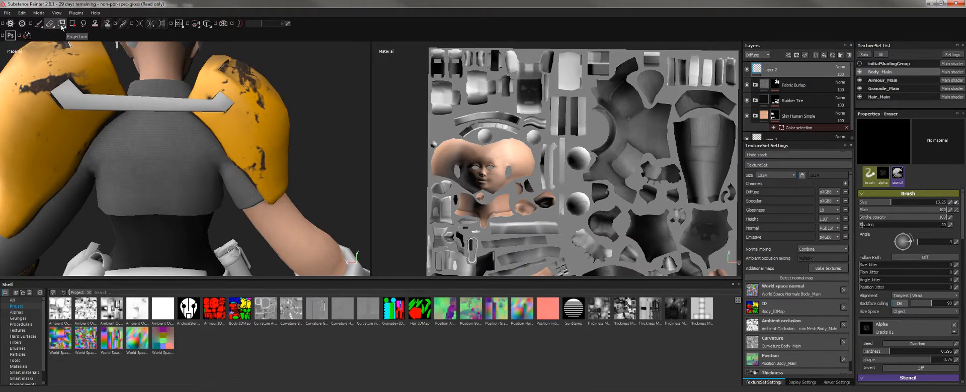
# Try red brush and eraser strokes on the back, undo them, and switch to Projection painting.
pyautogui.click(38, 24)
pyautogui.moveTo(138, 129)
pyautogui.mouseDown()
pyautogui.moveTo(129, 151)
pyautogui.moveTo(161, 188)
pyautogui.mouseUp()
pyautogui.click(51, 24)
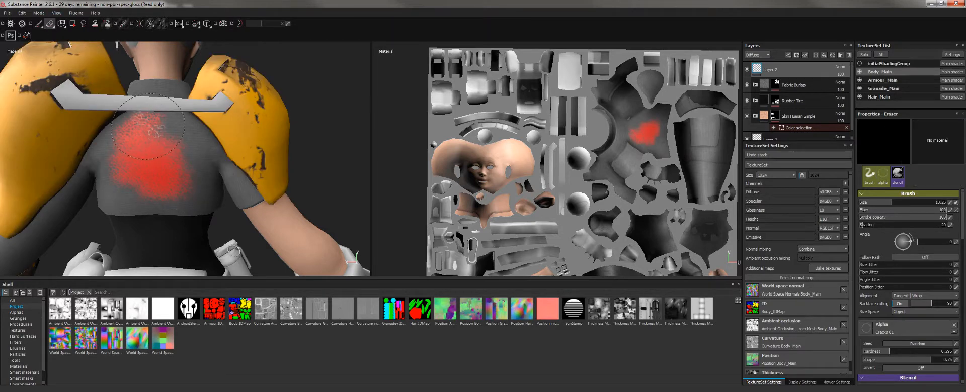
pyautogui.moveTo(140, 117)
pyautogui.mouseDown()
pyautogui.moveTo(142, 174)
pyautogui.moveTo(200, 192)
pyautogui.mouseUp()
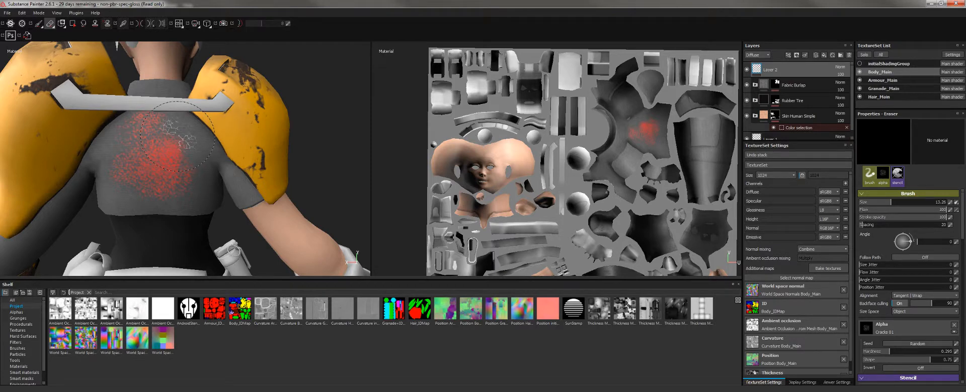
pyautogui.hotkey('ctrl', 'z')
pyautogui.hotkey('ctrl', 'z')
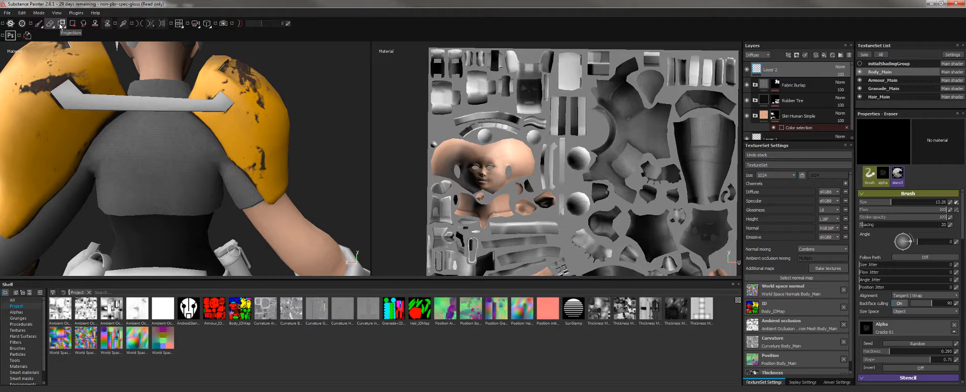
pyautogui.click(60, 27)
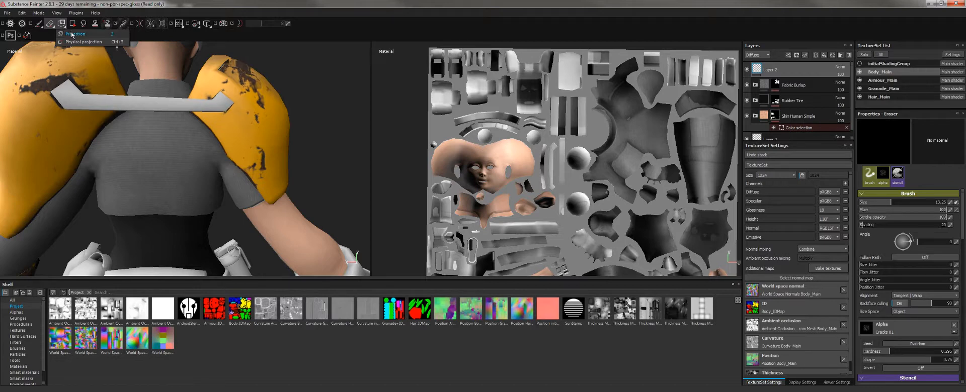
pyautogui.click(74, 34)
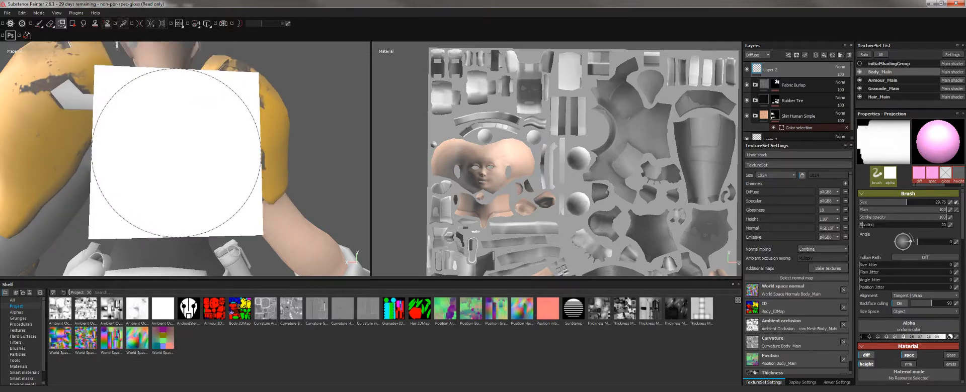
# Stamp trial pink projection paint across the back, shoulders, forearm and hip.
pyautogui.keyDown('alt'); pyautogui.moveTo(257, 185); pyautogui.dragTo(206, 166, button='right'); pyautogui.keyUp('alt')
pyautogui.keyDown('alt'); pyautogui.moveTo(207, 153); pyautogui.dragTo(256, 162, button='middle'); pyautogui.keyUp('alt')
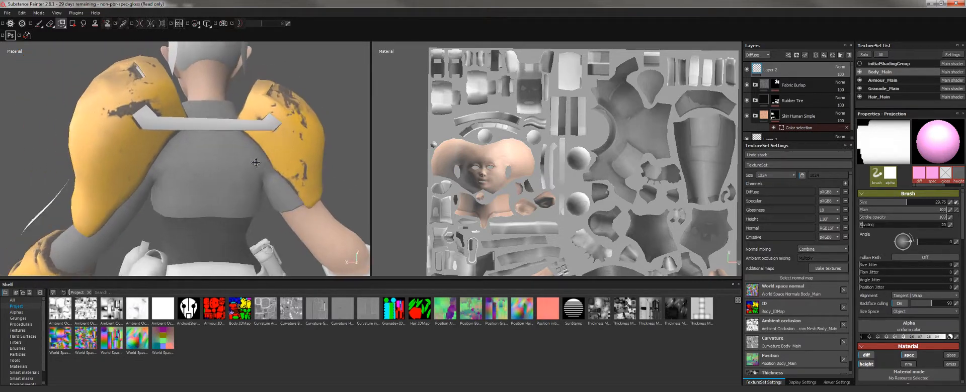
pyautogui.keyDown('alt'); pyautogui.moveTo(256, 162); pyautogui.dragTo(255, 175); pyautogui.keyUp('alt')
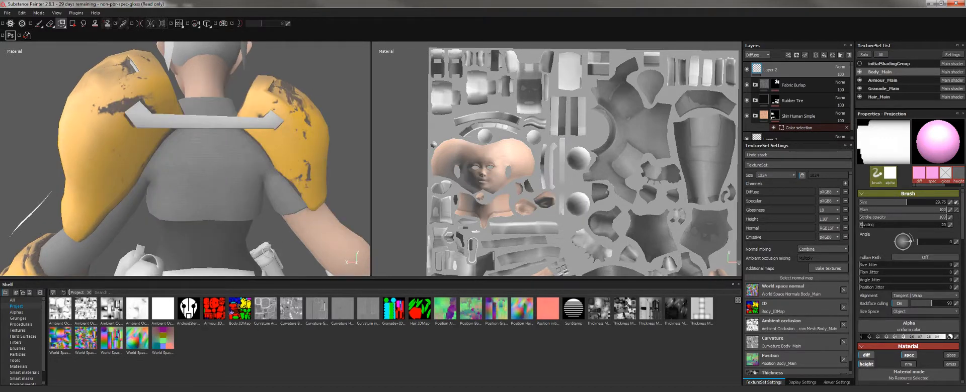
pyautogui.moveTo(215, 156); pyautogui.dragTo(213, 195)
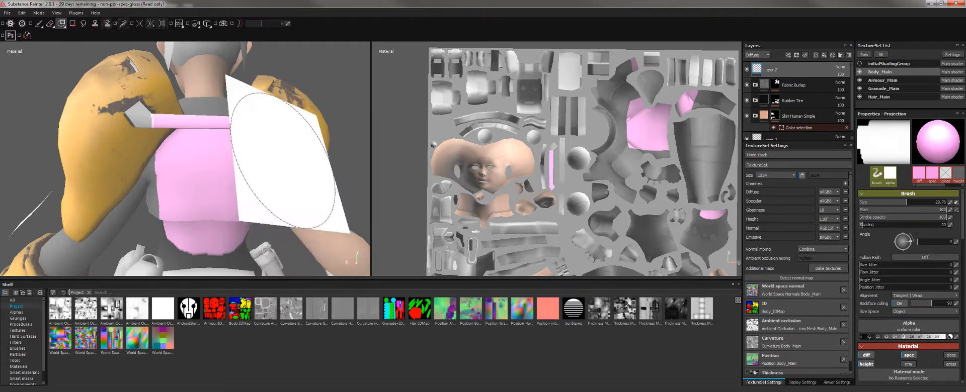
pyautogui.click(282, 161)
pyautogui.click(180, 176)
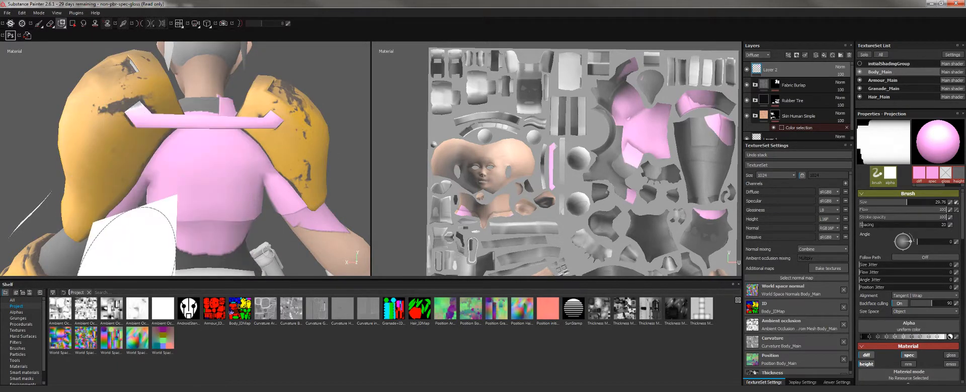
pyautogui.click(286, 234)
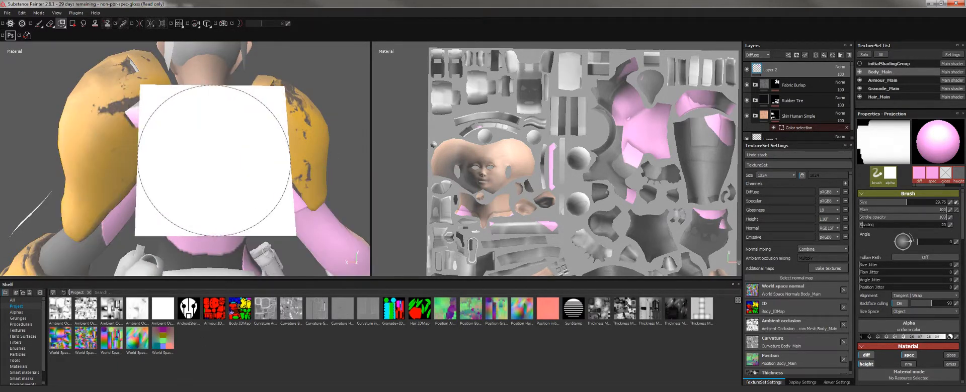
# Undo the pink trial strokes and hide the Armour_Main shoulder armour texture set.
pyautogui.hotkey('ctrl', 'z')
pyautogui.hotkey('ctrl', 'z')
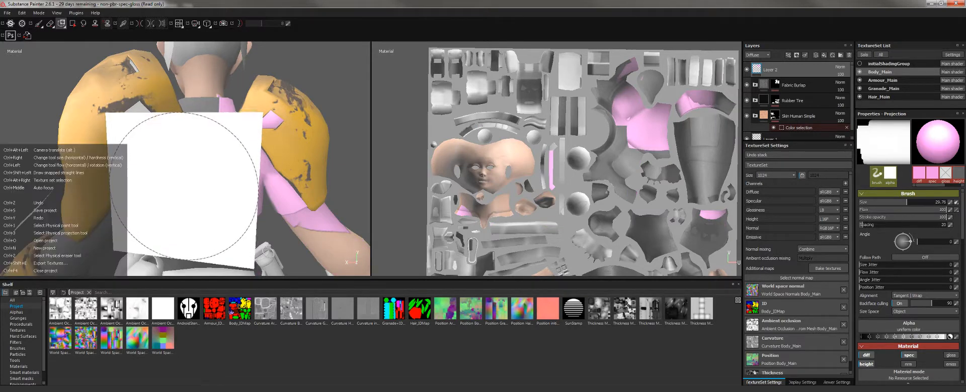
pyautogui.hotkey('ctrl', 'z')
pyautogui.hotkey('ctrl', 'z')
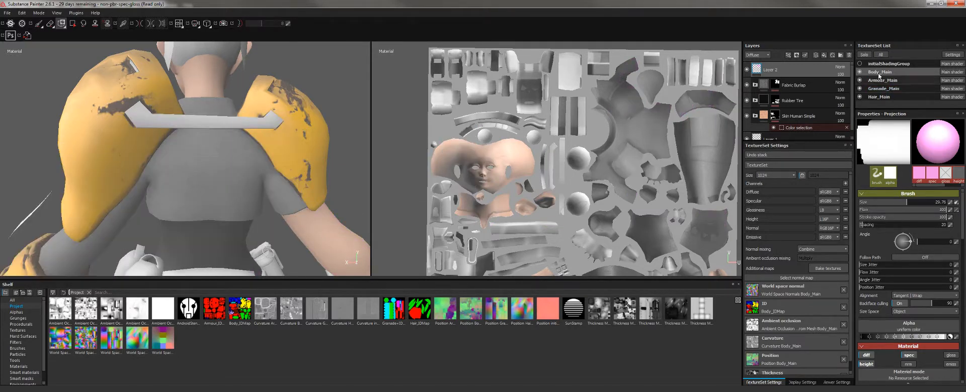
pyautogui.click(859, 80)
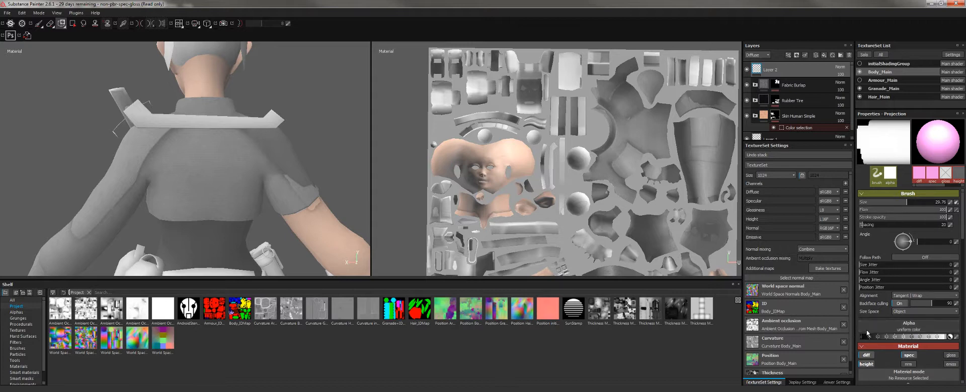
# Choose AndroidStencil as the projection brush's alpha.
pyautogui.click(903, 329)
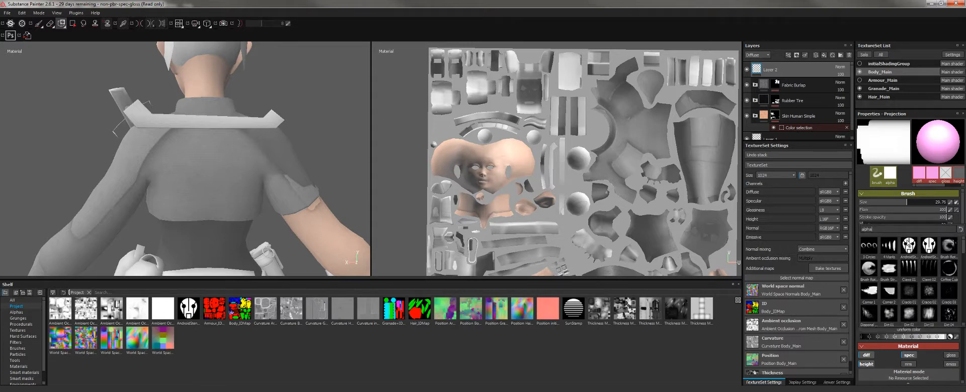
pyautogui.scroll(-10, 892, 267)
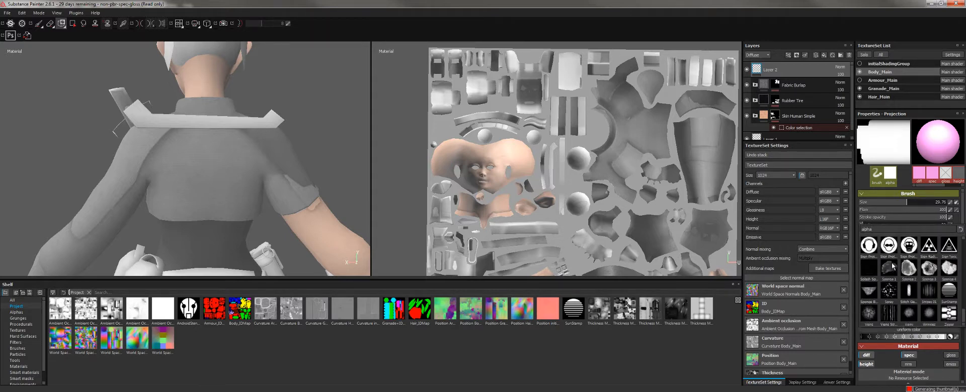
pyautogui.scroll(-3, 893, 283)
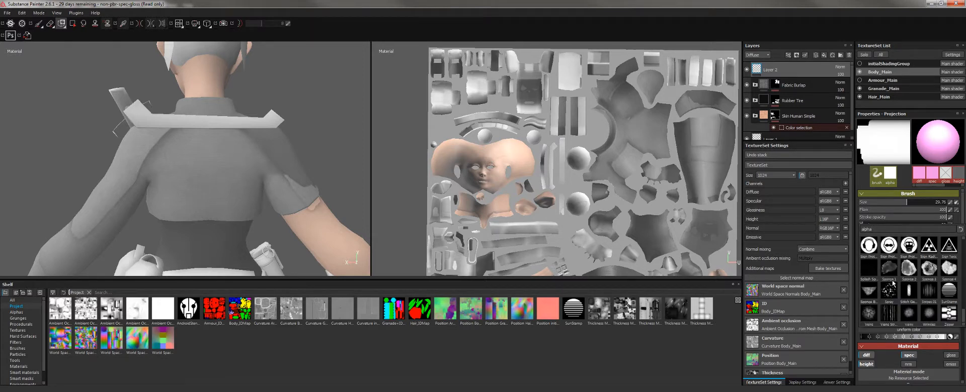
pyautogui.scroll(3, 907, 286)
pyautogui.scroll(10, 911, 308)
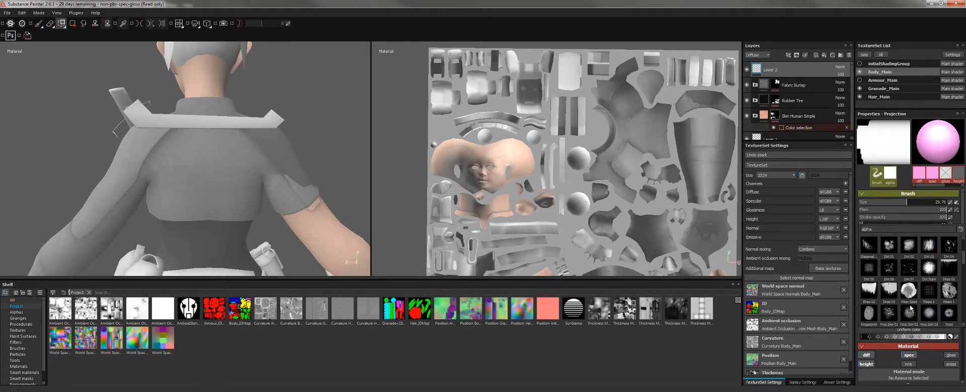
pyautogui.click(909, 246)
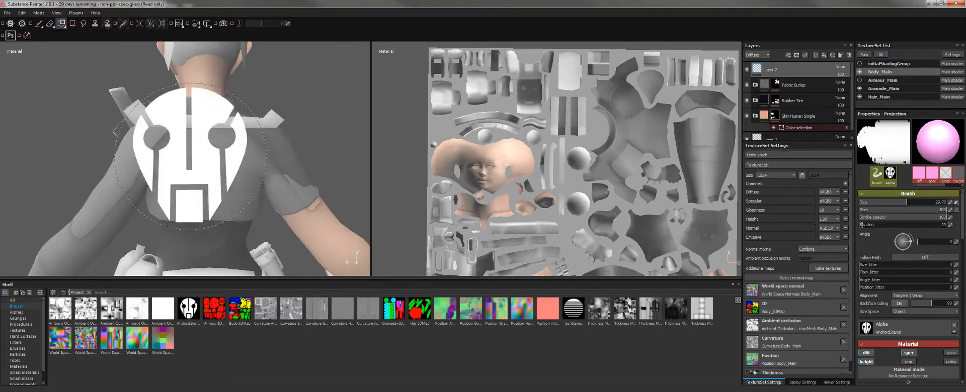
# Set the brush size to 6.51 and undo a test logo stamp on the shirt back.
pyautogui.keyDown('alt'); pyautogui.moveTo(218, 170); pyautogui.dragTo(195, 170, button='right'); pyautogui.keyUp('alt')
pyautogui.click(207, 163)
pyautogui.hotkey('ctrl', 'z')
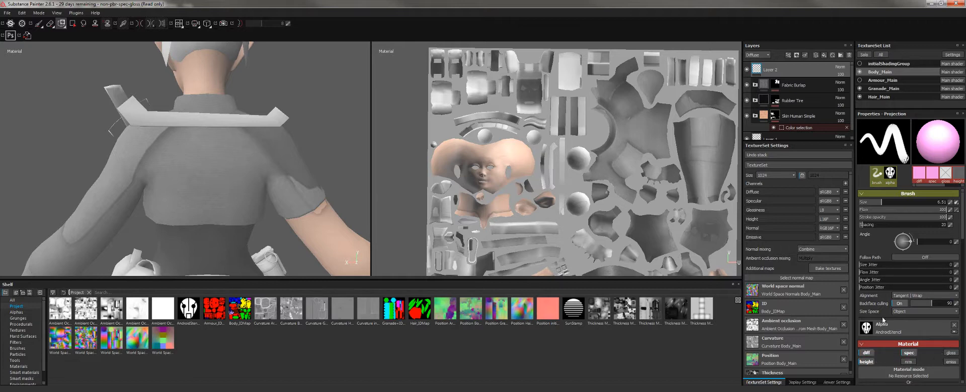
# Limit the brush's material channels to height only, turning off diffuse and specular.
pyautogui.click(867, 353)
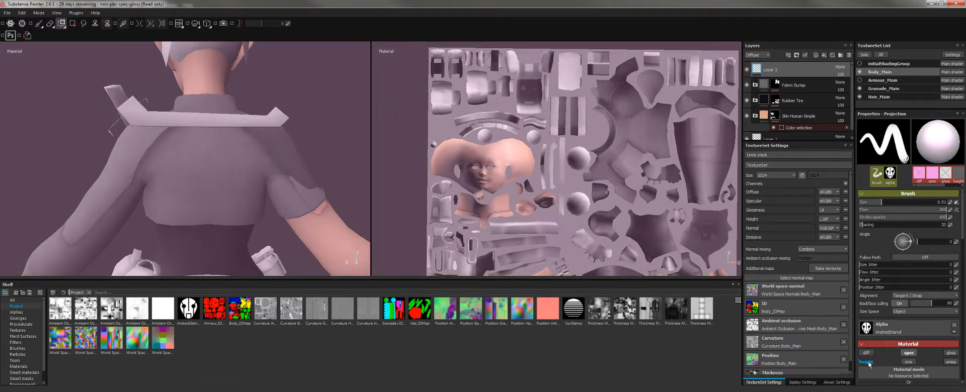
pyautogui.click(868, 363)
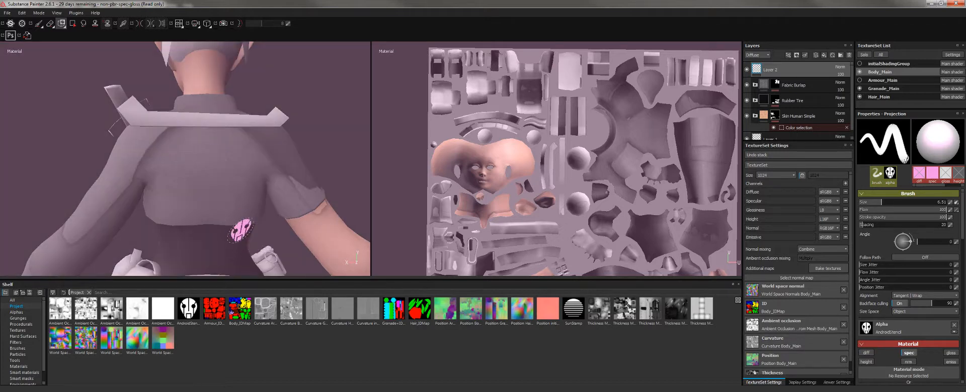
pyautogui.click(911, 353)
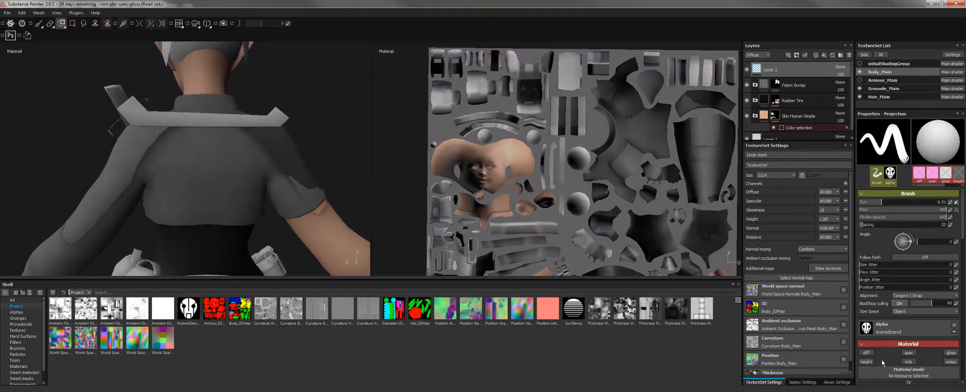
pyautogui.click(869, 363)
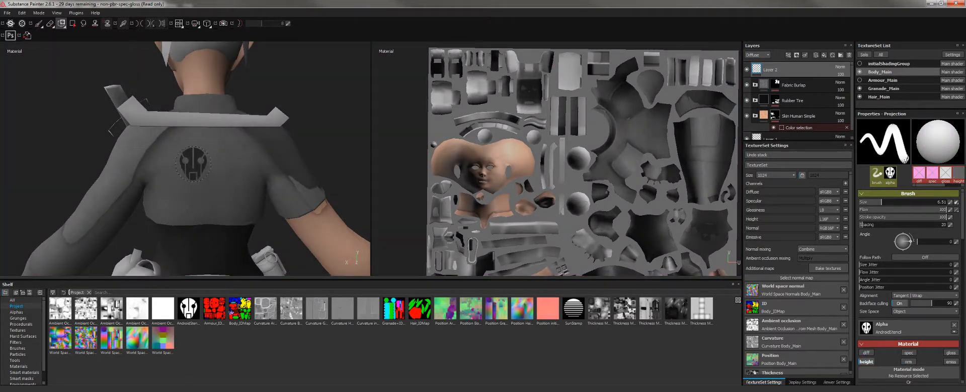
# Emboss two trial logos on the shirt back and raise brush height to maximum.
pyautogui.click(214, 156)
pyautogui.keyDown('alt'); pyautogui.moveTo(230, 124); pyautogui.dragTo(423, 247, button='right'); pyautogui.keyUp('alt')
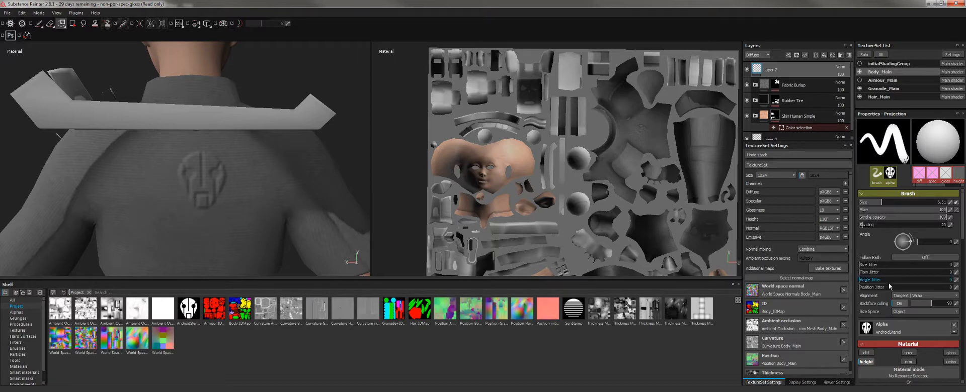
pyautogui.scroll(-3, 889, 287)
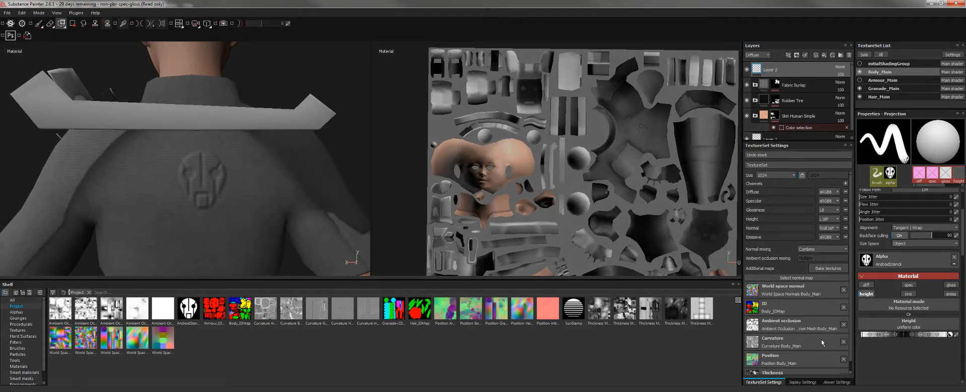
pyautogui.click(150, 208)
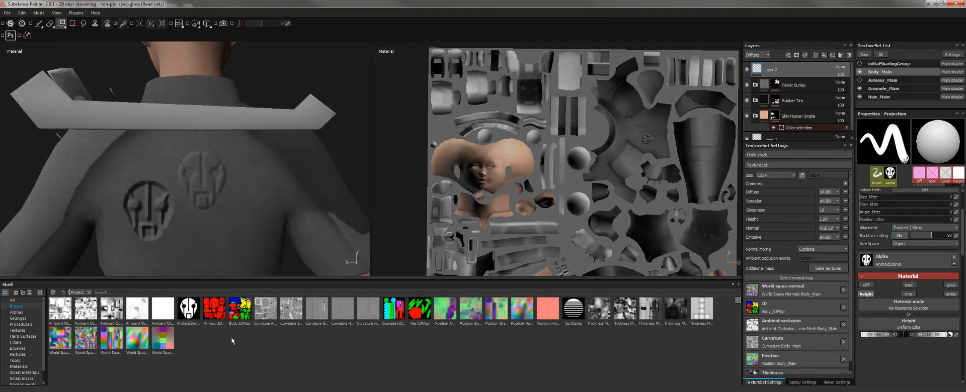
pyautogui.moveTo(897, 336); pyautogui.dragTo(955, 336)
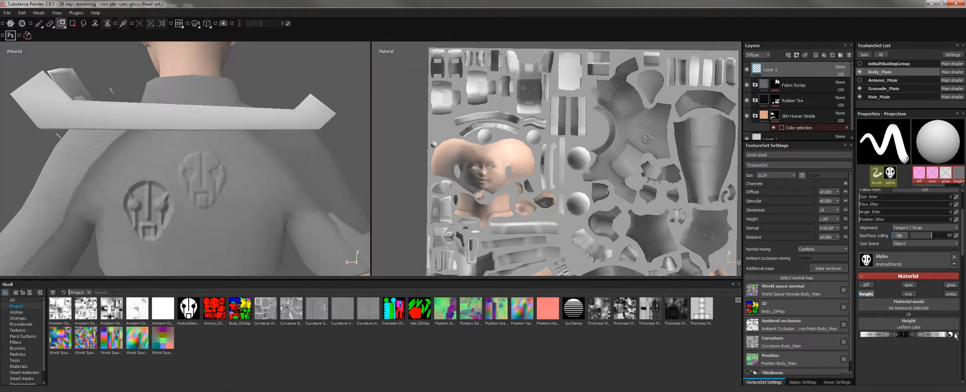
# Emboss a third trial logo, undo the trials, and switch the brush to pink diffuse only.
pyautogui.click(250, 221)
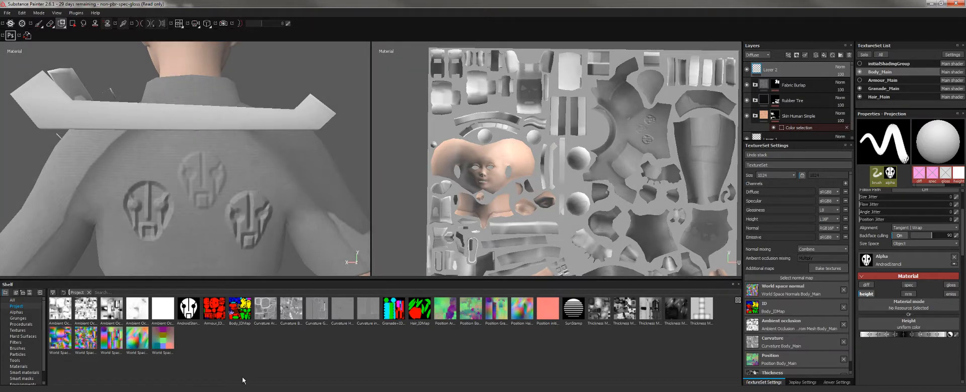
pyautogui.hotkey('ctrl', 'z')
pyautogui.hotkey('ctrl', 'z')
pyautogui.hotkey('ctrl', 'z')
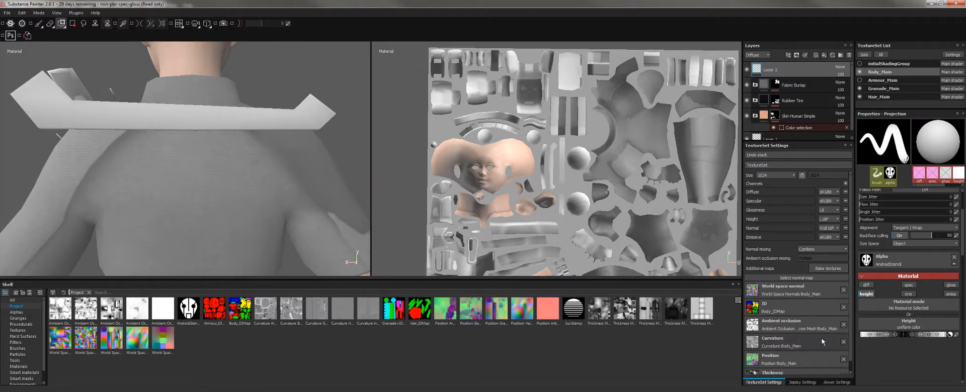
pyautogui.click(866, 296)
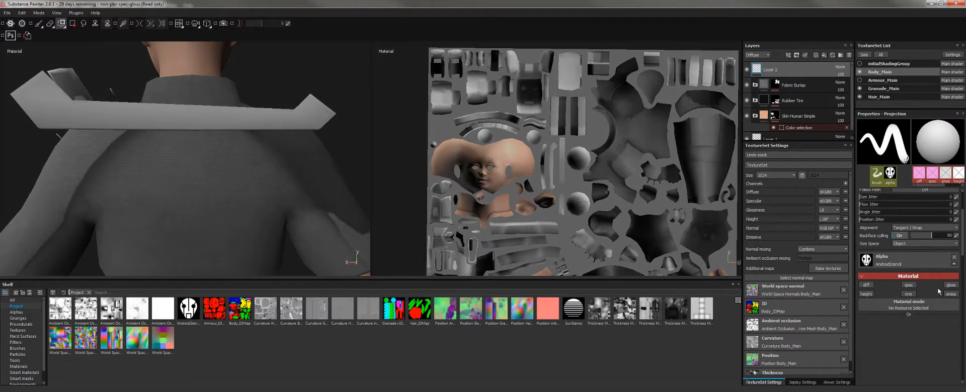
pyautogui.click(866, 285)
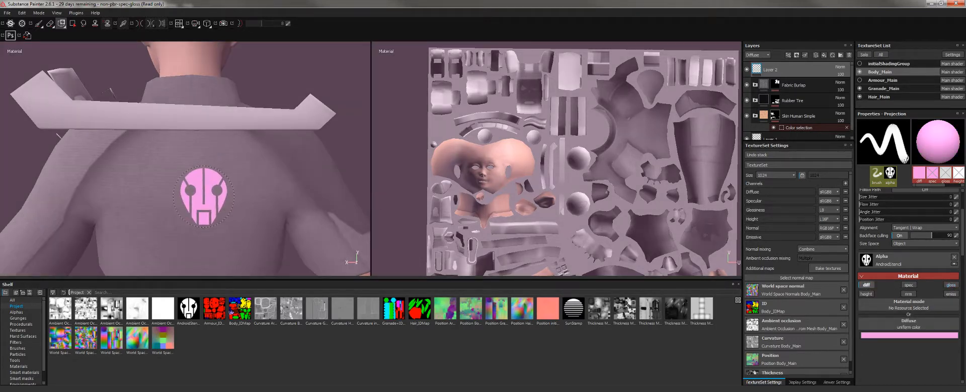
# Enlarge the stencil brush, stamp one large pink Android-face logo on the shirt back, then inspect it.
pyautogui.moveTo(286, 168)
pyautogui.keyDown('alt'); pyautogui.mouseDown()
pyautogui.moveTo(144, 146)
pyautogui.moveTo(216, 107)
pyautogui.mouseUp(); pyautogui.keyUp('alt')
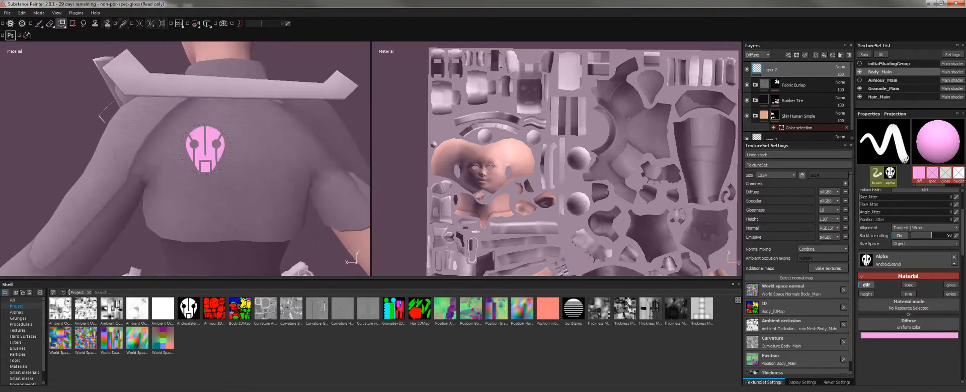
pyautogui.keyDown('ctrl'); pyautogui.moveTo(228, 163); pyautogui.dragTo(245, 171, button='right'); pyautogui.keyUp('ctrl')
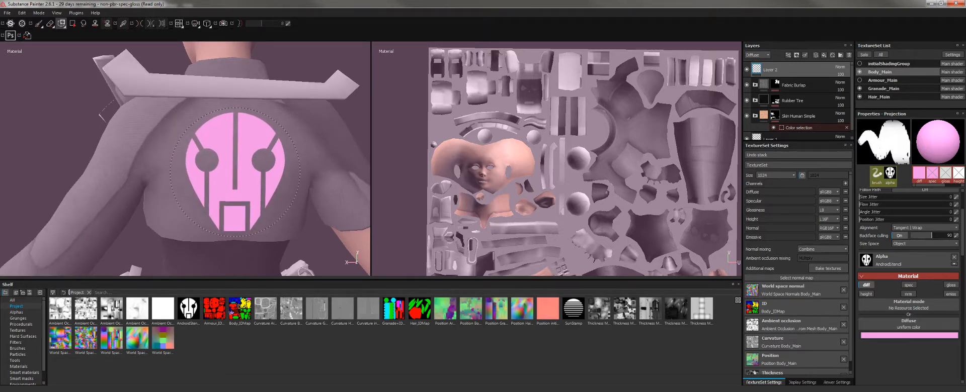
pyautogui.click(235, 171)
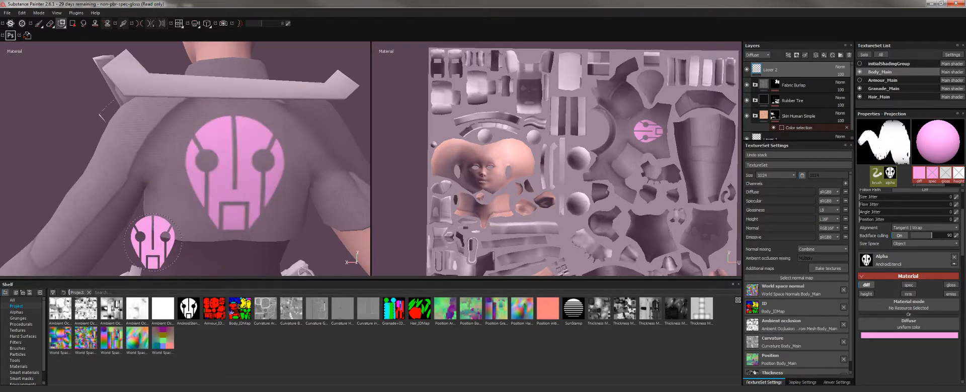
pyautogui.keyDown('alt'); pyautogui.moveTo(85, 162); pyautogui.dragTo(56, 144); pyautogui.keyUp('alt')
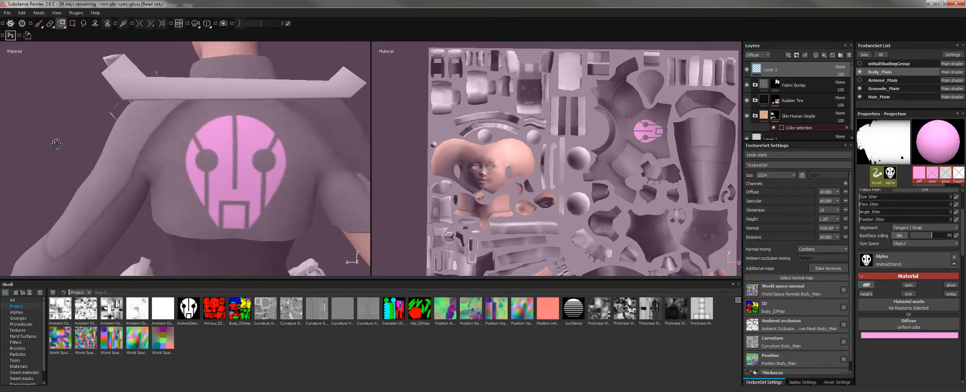
pyautogui.keyDown('alt'); pyautogui.moveTo(103, 176); pyautogui.dragTo(115, 161, button='right'); pyautogui.keyUp('alt')
pyautogui.keyDown('alt'); pyautogui.moveTo(115, 161); pyautogui.dragTo(252, 126); pyautogui.keyUp('alt')
pyautogui.keyDown('alt'); pyautogui.moveTo(251, 126); pyautogui.dragTo(287, 110, button='middle'); pyautogui.keyUp('alt')
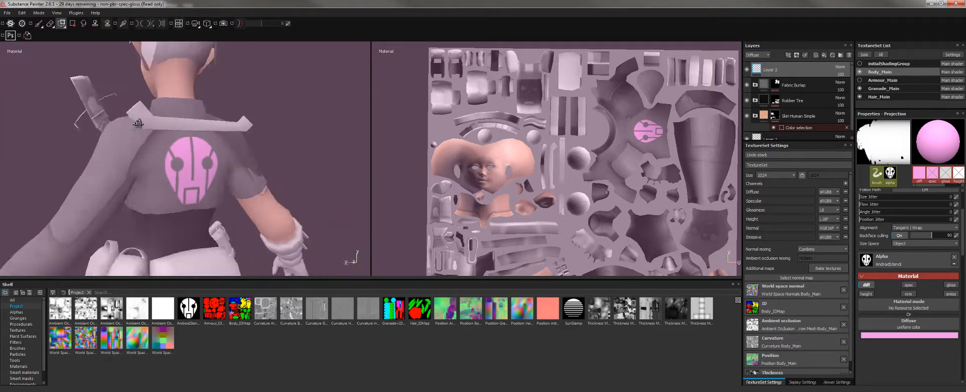
pyautogui.keyDown('alt'); pyautogui.moveTo(287, 110); pyautogui.dragTo(95, 108); pyautogui.keyUp('alt')
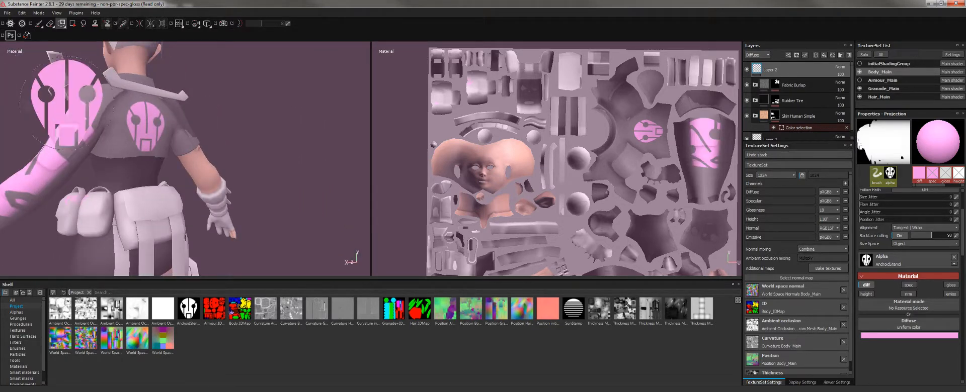
pyautogui.keyDown('alt'); pyautogui.moveTo(266, 139); pyautogui.dragTo(217, 138); pyautogui.keyUp('alt')
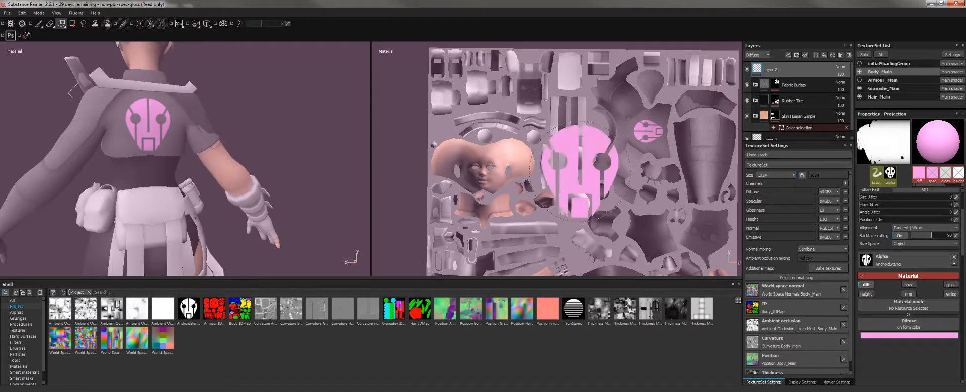
# Switch the projection alpha to Sign Protection Eye, shrink it, and stamp it on the elbow.
pyautogui.click(917, 260)
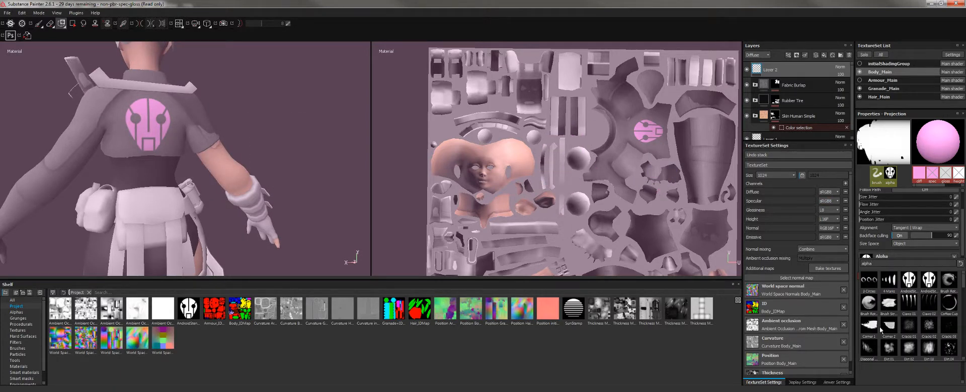
pyautogui.scroll(-10, 890, 322)
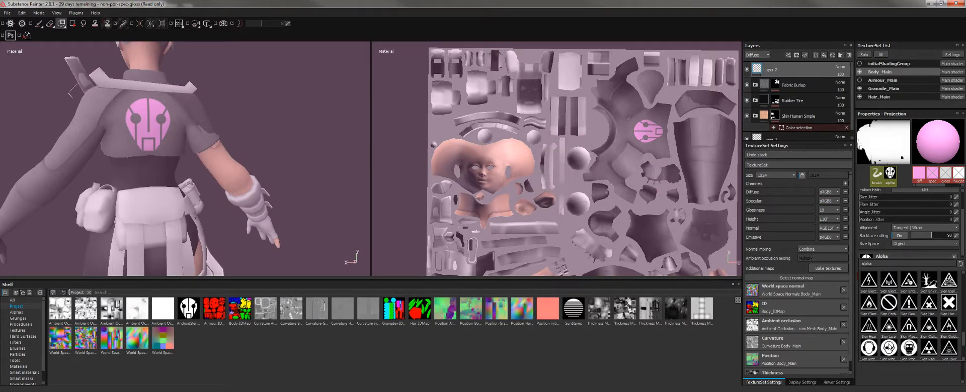
pyautogui.click(889, 347)
pyautogui.keyDown('alt'); pyautogui.moveTo(291, 151); pyautogui.dragTo(301, 171); pyautogui.keyUp('alt')
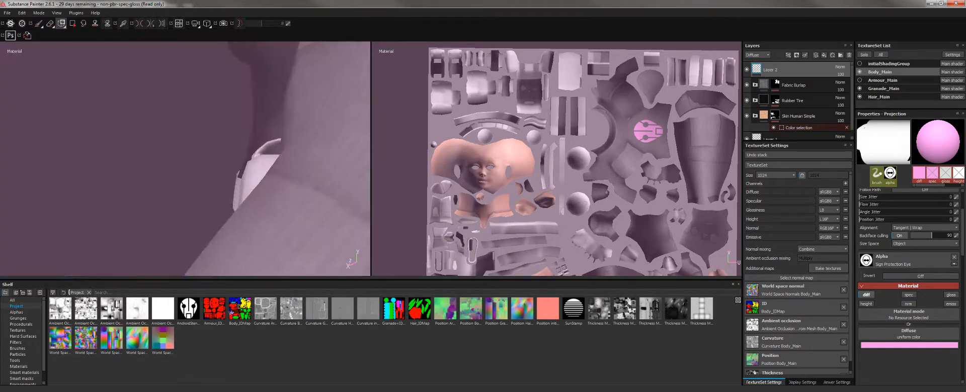
pyautogui.keyDown('alt'); pyautogui.moveTo(206, 151); pyautogui.dragTo(136, 103); pyautogui.keyUp('alt')
pyautogui.keyDown('alt'); pyautogui.moveTo(136, 103); pyautogui.dragTo(133, 61, button='right'); pyautogui.keyUp('alt')
pyautogui.keyDown('alt'); pyautogui.moveTo(251, 92); pyautogui.dragTo(247, 164, button='middle'); pyautogui.keyUp('alt')
pyautogui.moveTo(247, 168)
pyautogui.keyDown('ctrl'); pyautogui.mouseDown(button='right')
pyautogui.moveTo(206, 166)
pyautogui.moveTo(219, 166)
pyautogui.mouseUp(button='right'); pyautogui.keyUp('ctrl')
pyautogui.keyDown('alt'); pyautogui.moveTo(246, 185); pyautogui.dragTo(249, 105, button='middle'); pyautogui.keyUp('alt')
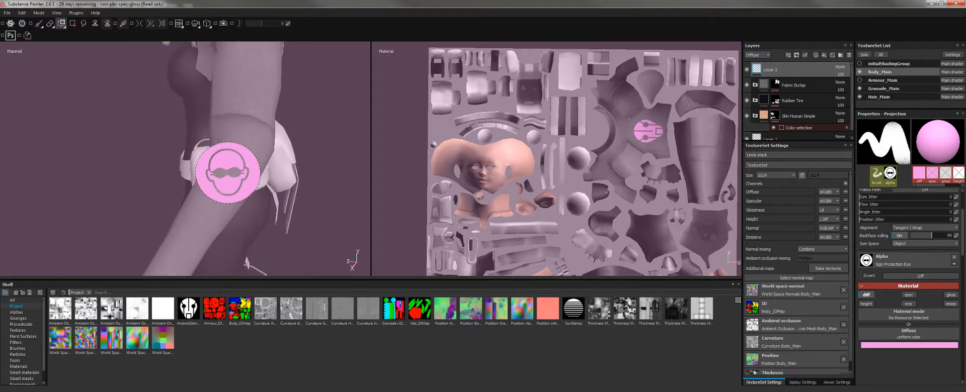
pyautogui.keyDown('ctrl'); pyautogui.moveTo(238, 143); pyautogui.dragTo(207, 143, button='right'); pyautogui.keyUp('ctrl')
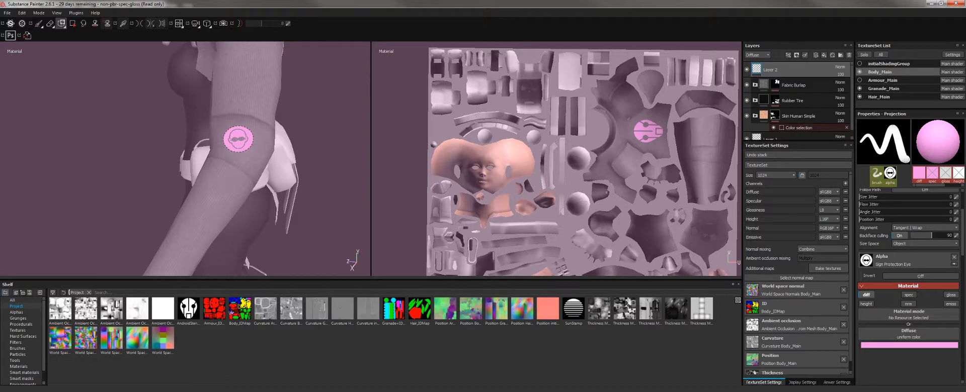
pyautogui.keyDown('alt'); pyautogui.moveTo(312, 157); pyautogui.dragTo(316, 177); pyautogui.keyUp('alt')
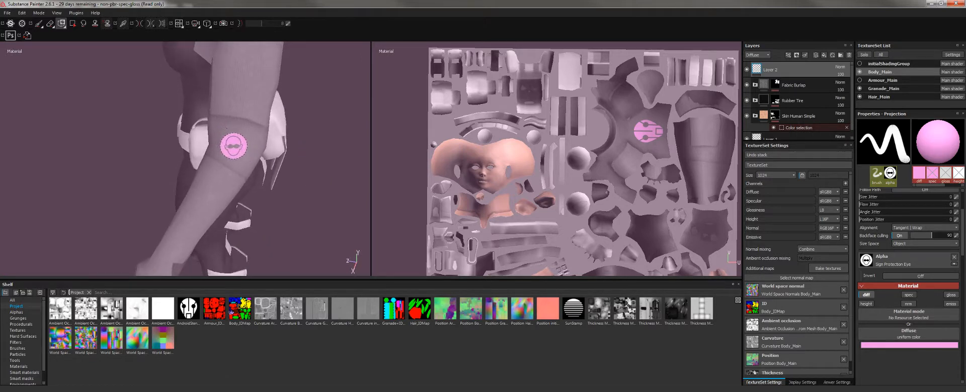
pyautogui.click(233, 143)
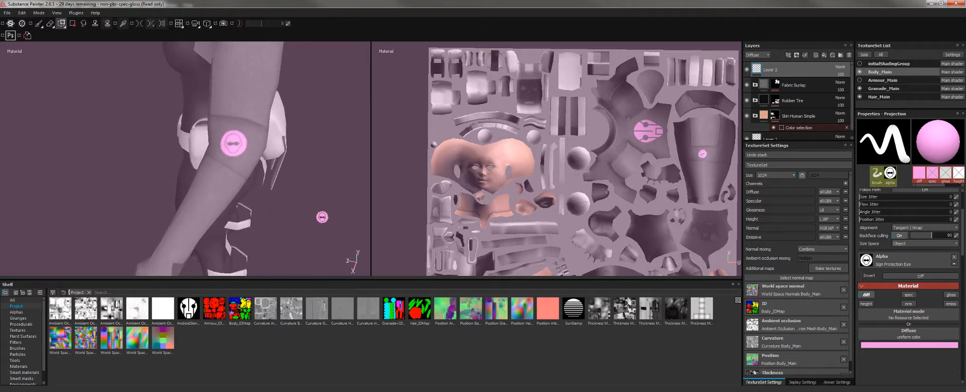
# Stamp a second small pink eye-sign decal onto the leg.
pyautogui.keyDown('alt'); pyautogui.moveTo(322, 217); pyautogui.dragTo(290, 216); pyautogui.keyUp('alt')
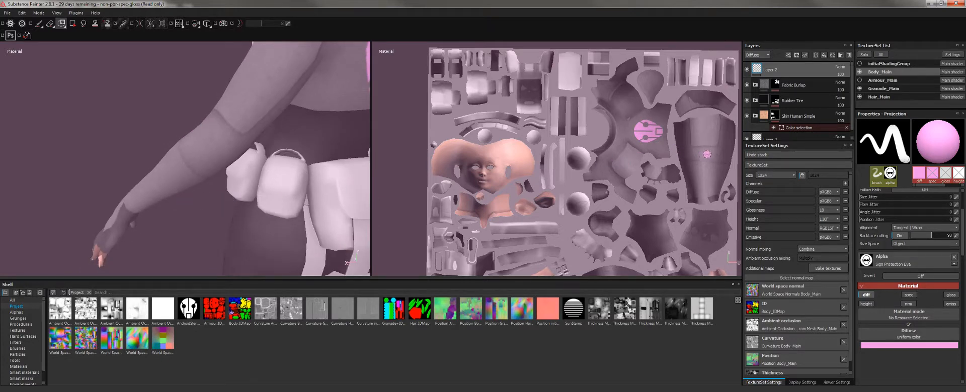
pyautogui.keyDown('alt'); pyautogui.moveTo(707, 154); pyautogui.dragTo(656, 274, button='right'); pyautogui.keyUp('alt')
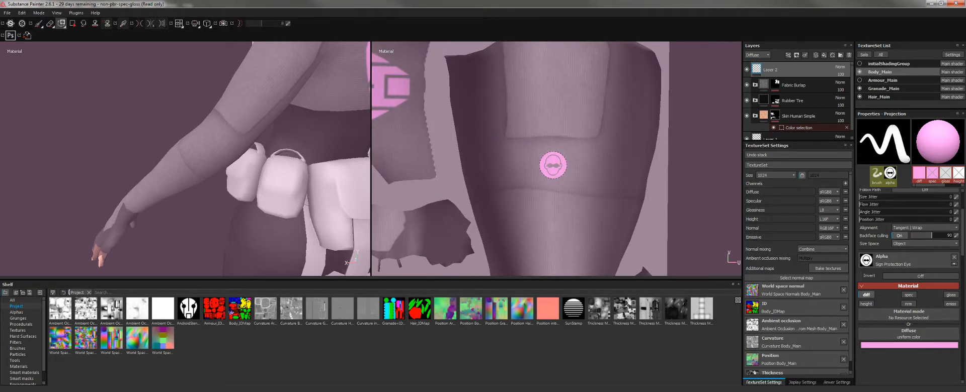
pyautogui.click(553, 165)
pyautogui.keyDown('alt'); pyautogui.moveTo(282, 231); pyautogui.dragTo(291, 206); pyautogui.keyUp('alt')
# Bring the character's back into view and undo the last eye-sign stamp.
pyautogui.keyDown('alt'); pyautogui.moveTo(148, 132); pyautogui.dragTo(139, 98); pyautogui.keyUp('alt')
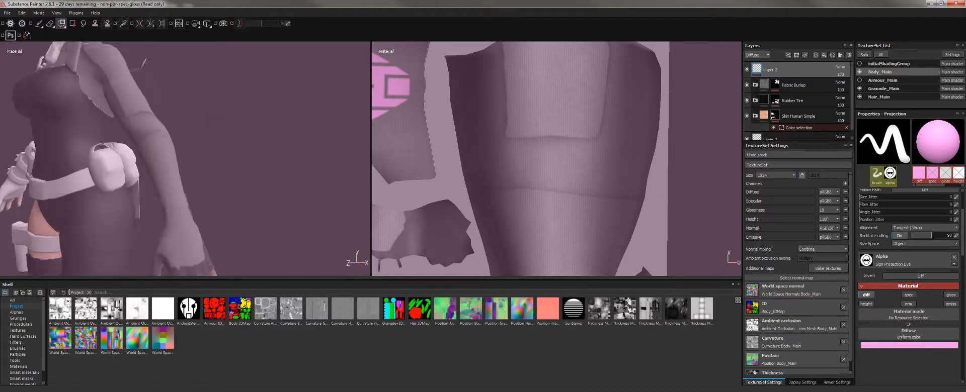
pyautogui.keyDown('alt'); pyautogui.moveTo(138, 98); pyautogui.dragTo(146, 194, button='middle'); pyautogui.keyUp('alt')
pyautogui.keyDown('alt'); pyautogui.moveTo(146, 193); pyautogui.dragTo(216, 174); pyautogui.keyUp('alt')
pyautogui.keyDown('alt'); pyautogui.moveTo(217, 173); pyautogui.dragTo(184, 189, button='middle'); pyautogui.keyUp('alt')
pyautogui.keyDown('alt'); pyautogui.moveTo(184, 189); pyautogui.dragTo(241, 199, button='right'); pyautogui.keyUp('alt')
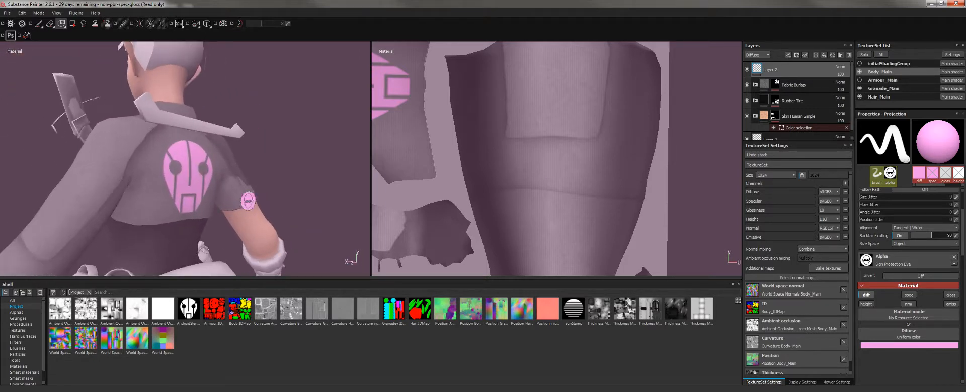
pyautogui.keyDown('alt'); pyautogui.moveTo(242, 199); pyautogui.dragTo(220, 207); pyautogui.keyUp('alt')
pyautogui.keyDown('alt'); pyautogui.moveTo(220, 207); pyautogui.dragTo(211, 183, button='middle'); pyautogui.keyUp('alt')
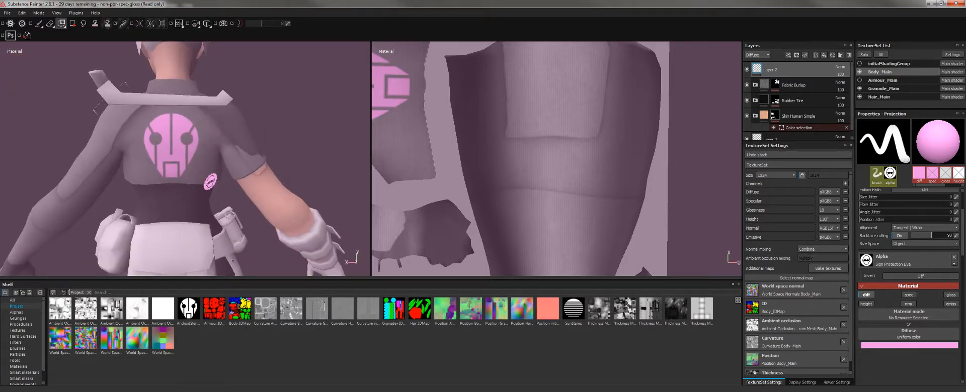
pyautogui.keyDown('alt'); pyautogui.moveTo(205, 136); pyautogui.dragTo(232, 166, button='right'); pyautogui.keyUp('alt')
pyautogui.keyDown('alt'); pyautogui.moveTo(232, 166); pyautogui.dragTo(301, 193, button='middle'); pyautogui.keyUp('alt')
pyautogui.keyDown('alt'); pyautogui.moveTo(301, 193); pyautogui.dragTo(280, 203, button='right'); pyautogui.keyUp('alt')
pyautogui.hotkey('ctrl', 'z')
pyautogui.keyDown('alt'); pyautogui.moveTo(204, 127); pyautogui.dragTo(150, 148, button='middle'); pyautogui.keyUp('alt')
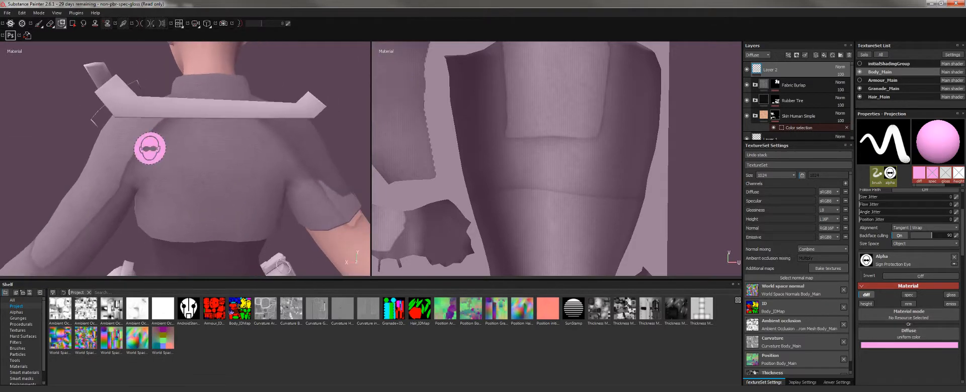
# Switch to the Paint tool and load AndroidStencil as the painting stencil.
pyautogui.click(39, 24)
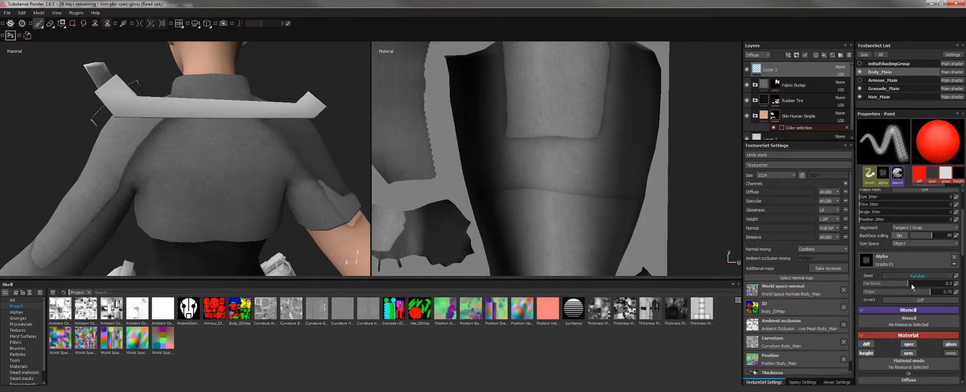
pyautogui.click(899, 325)
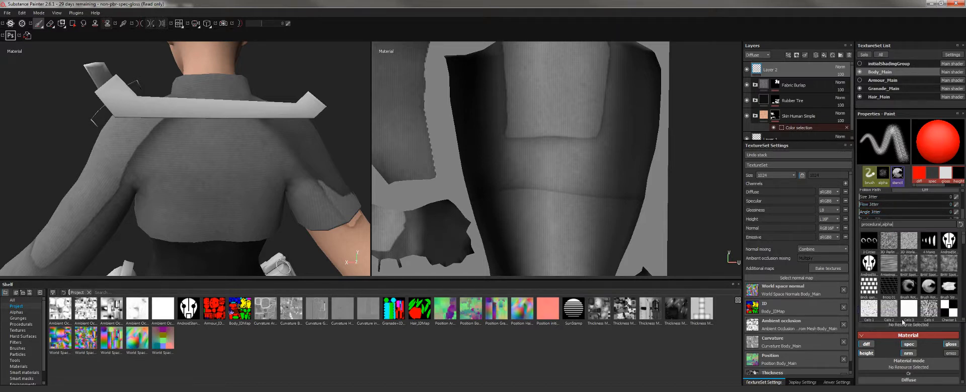
pyautogui.click(868, 263)
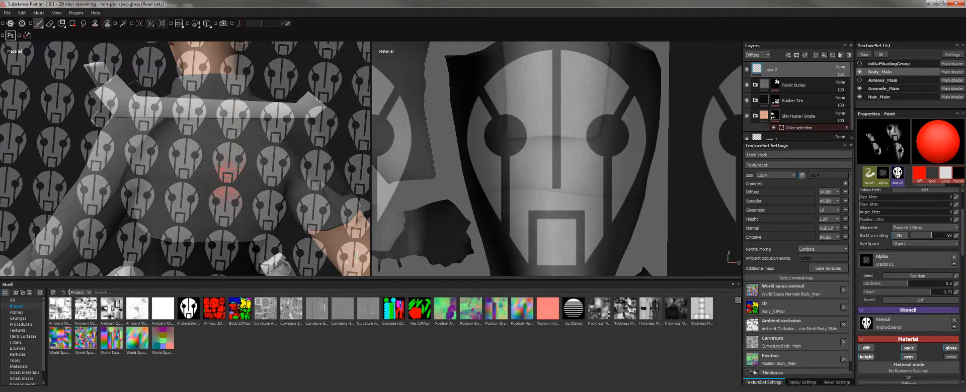
# Paint a trial red stroke through the stencil on the back, then undo it.
pyautogui.scroll(-3, 229, 173)
pyautogui.moveTo(216, 169)
pyautogui.keyDown('alt'); pyautogui.mouseDown()
pyautogui.moveTo(151, 163)
pyautogui.moveTo(178, 164)
pyautogui.mouseUp(); pyautogui.keyUp('alt')
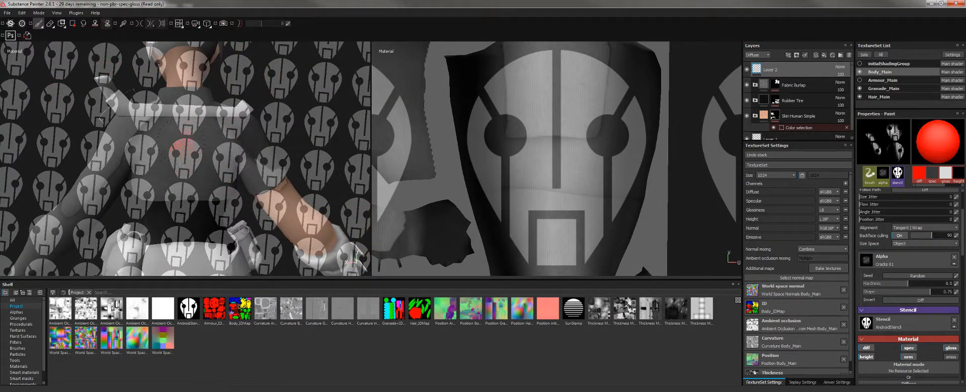
pyautogui.keyDown('alt'); pyautogui.moveTo(185, 156); pyautogui.dragTo(186, 183, button='right'); pyautogui.keyUp('alt')
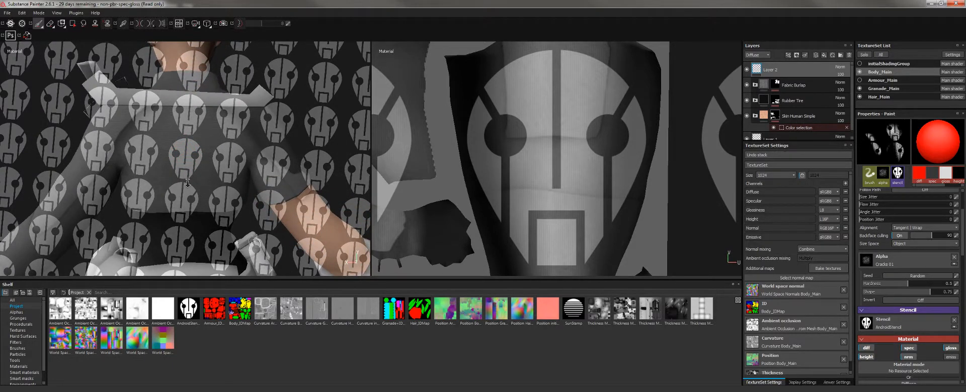
pyautogui.moveTo(199, 155)
pyautogui.mouseDown()
pyautogui.moveTo(251, 156)
pyautogui.moveTo(158, 202)
pyautogui.moveTo(103, 118)
pyautogui.moveTo(57, 200)
pyautogui.moveTo(104, 249)
pyautogui.moveTo(224, 220)
pyautogui.moveTo(219, 251)
pyautogui.moveTo(312, 221)
pyautogui.moveTo(347, 257)
pyautogui.moveTo(293, 145)
pyautogui.mouseUp()
pyautogui.hotkey('ctrl', 'z')
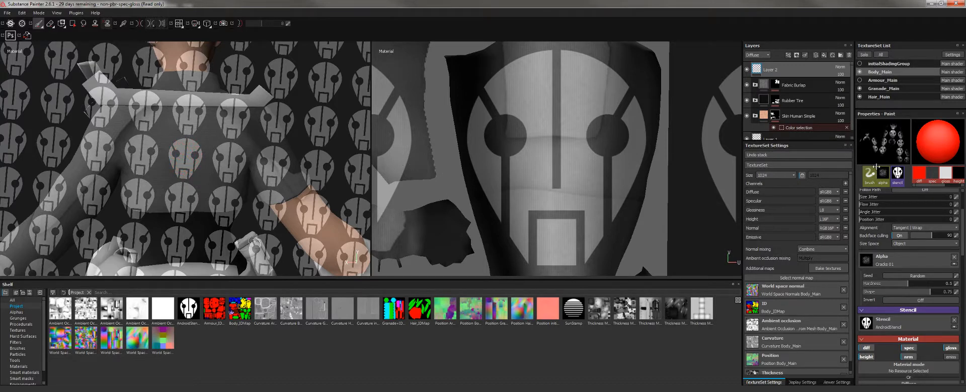
pyautogui.scroll(3, 881, 173)
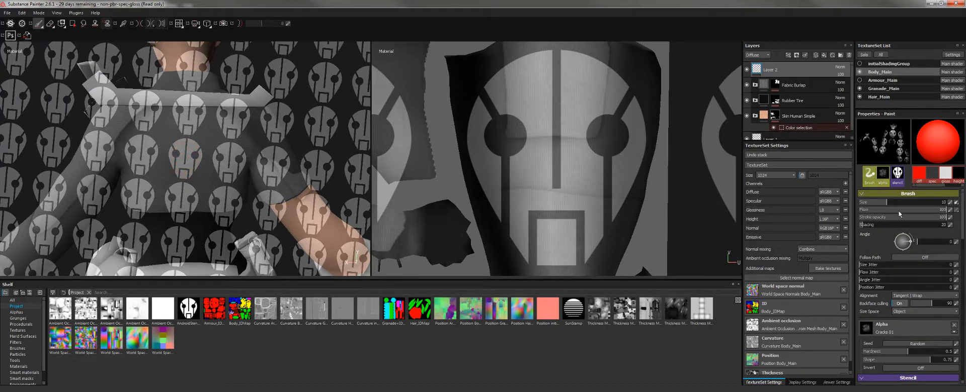
# Give the brush the Shape Paraboloid alpha, test a small red head through the stencil, then undo.
pyautogui.click(866, 328)
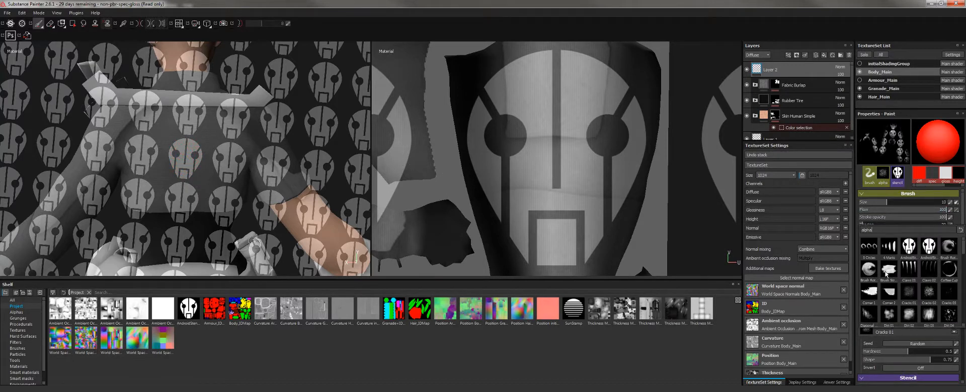
pyautogui.scroll(-5, 892, 262)
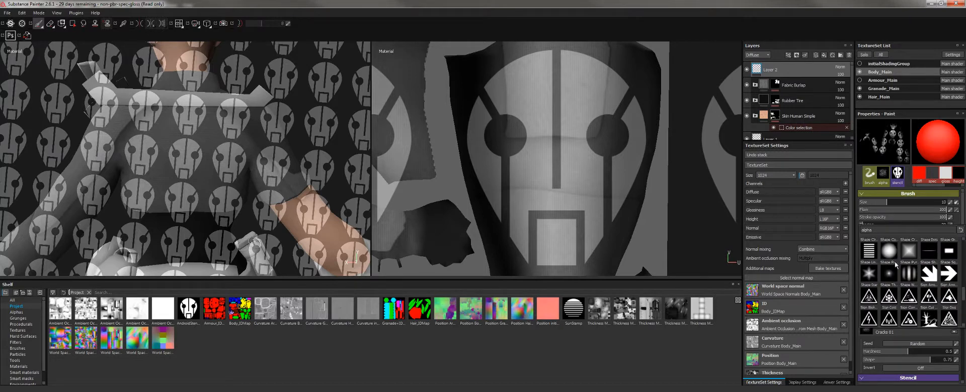
pyautogui.click(895, 263)
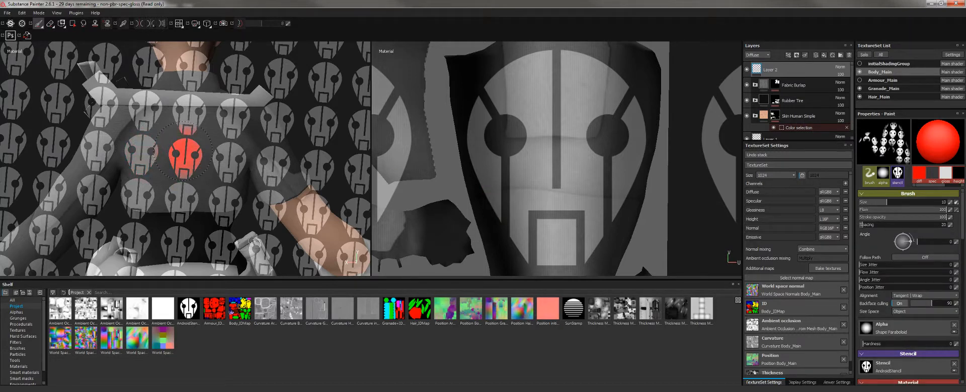
pyautogui.moveTo(185, 151)
pyautogui.keyDown('ctrl'); pyautogui.mouseDown(button='right')
pyautogui.moveTo(226, 151)
pyautogui.moveTo(164, 151)
pyautogui.mouseUp(button='right'); pyautogui.keyUp('ctrl')
pyautogui.moveTo(185, 152); pyautogui.dragTo(179, 155)
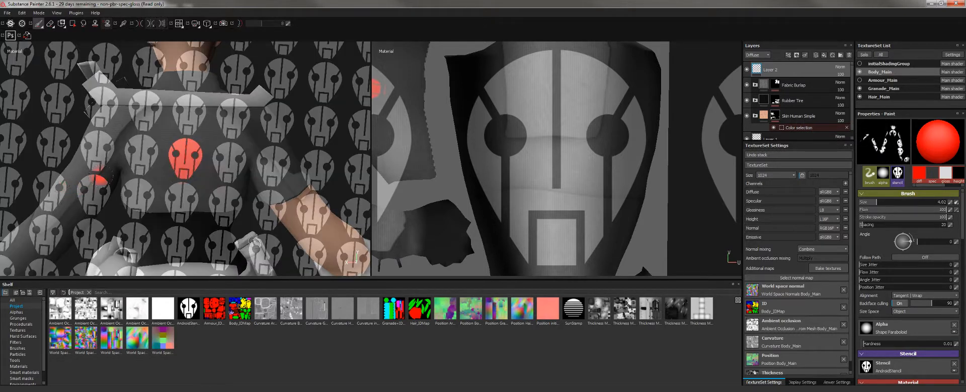
pyautogui.hotkey('ctrl', 'z')
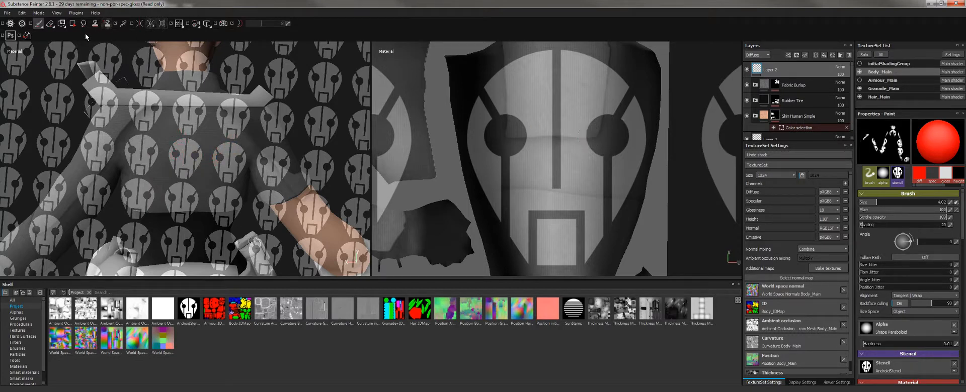
# Enlarge the AndroidStencil and rotate it upright over the shirt's upper back.
pyautogui.click(61, 23)
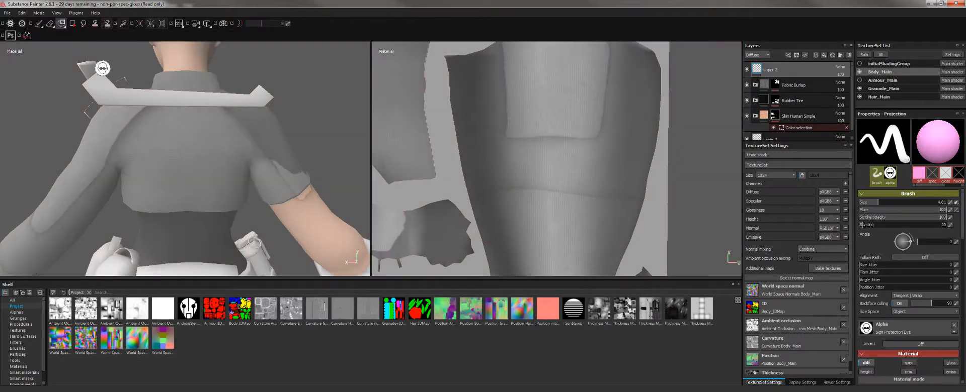
pyautogui.click(39, 24)
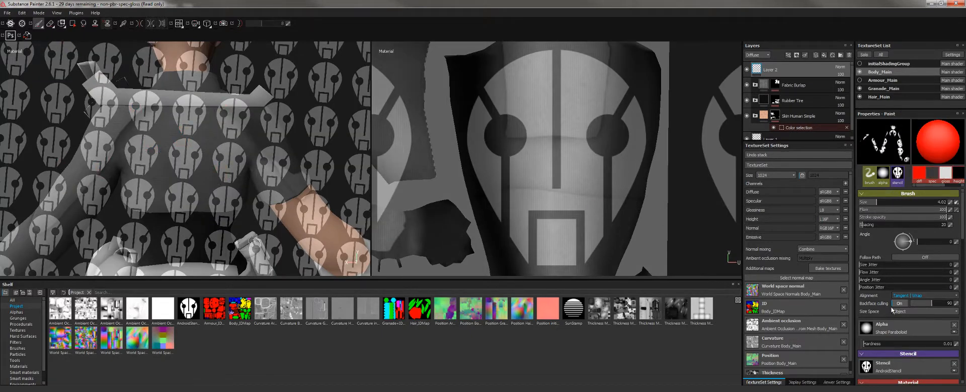
pyautogui.press('s')
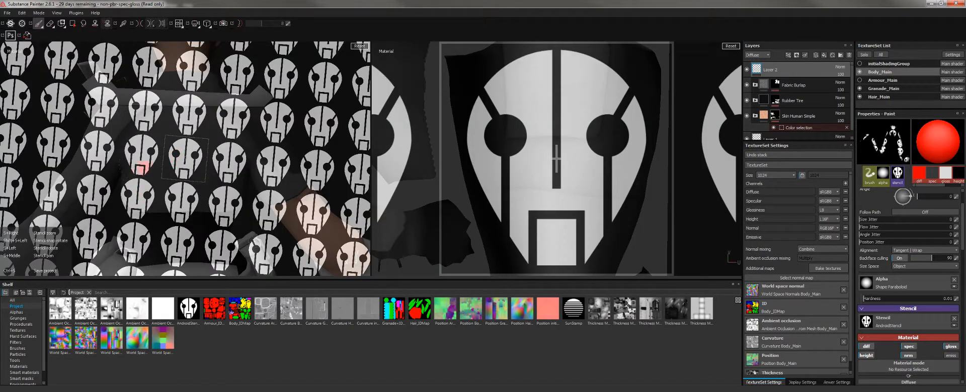
pyautogui.moveTo(146, 166); pyautogui.dragTo(217, 189, button='right')
pyautogui.press('s')
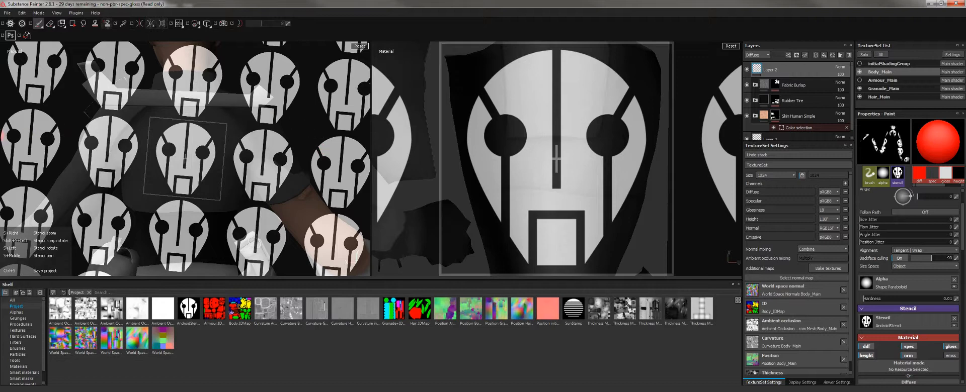
pyautogui.moveTo(290, 130); pyautogui.dragTo(282, 250)
pyautogui.keyDown('shift'); pyautogui.moveTo(363, 232); pyautogui.dragTo(291, 113); pyautogui.keyUp('shift')
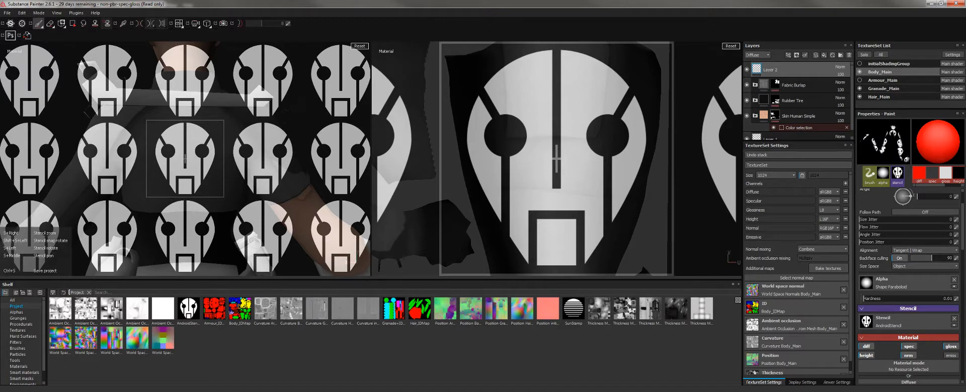
pyautogui.moveTo(166, 220)
pyautogui.mouseDown(button='middle')
pyautogui.moveTo(159, 191)
pyautogui.moveTo(176, 218)
pyautogui.moveTo(168, 228)
pyautogui.mouseUp(button='middle')
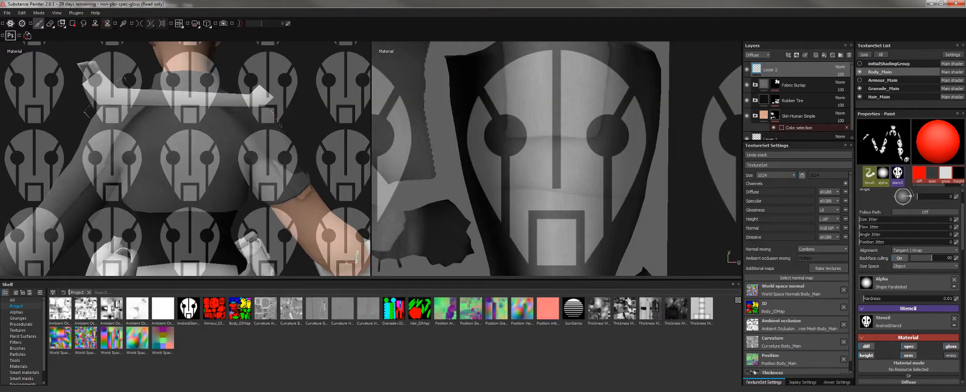
# Enlarge the stencil further and paint a red Android face through it on the back.
pyautogui.moveTo(313, 123); pyautogui.dragTo(309, 103)
pyautogui.keyDown('alt'); pyautogui.moveTo(308, 108); pyautogui.dragTo(302, 127, button='right'); pyautogui.keyUp('alt')
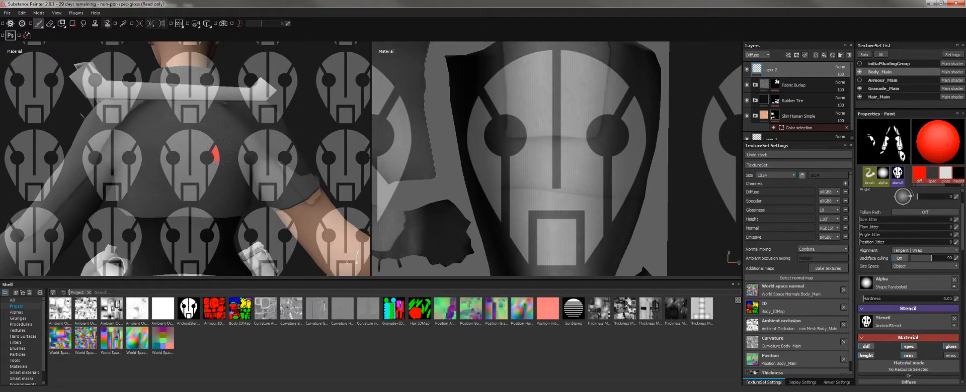
pyautogui.press('s')
pyautogui.moveTo(198, 155)
pyautogui.mouseDown(button='right')
pyautogui.moveTo(186, 144)
pyautogui.moveTo(209, 162)
pyautogui.mouseUp(button='right')
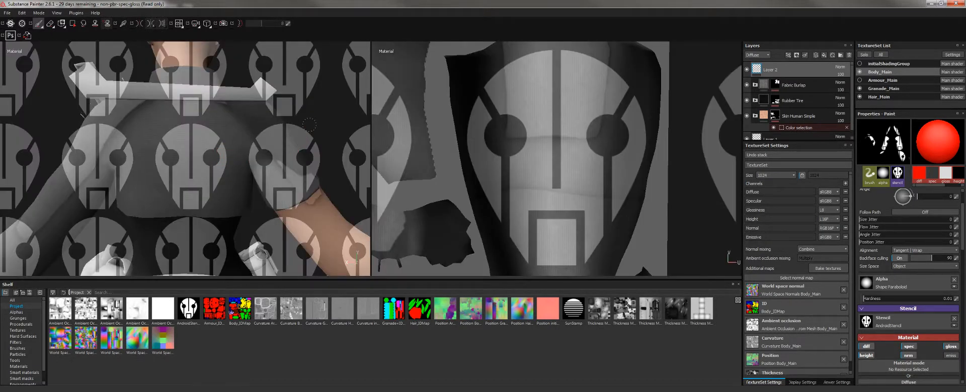
pyautogui.keyDown('alt'); pyautogui.moveTo(310, 126); pyautogui.dragTo(313, 128); pyautogui.keyUp('alt')
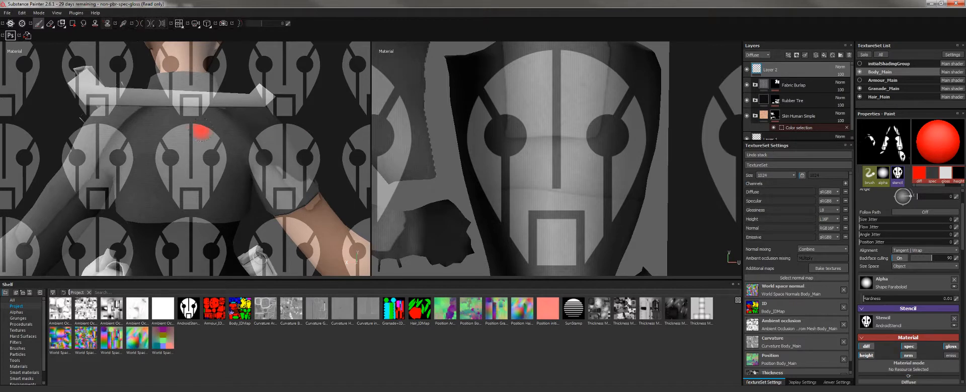
pyautogui.moveTo(173, 137); pyautogui.dragTo(206, 134)
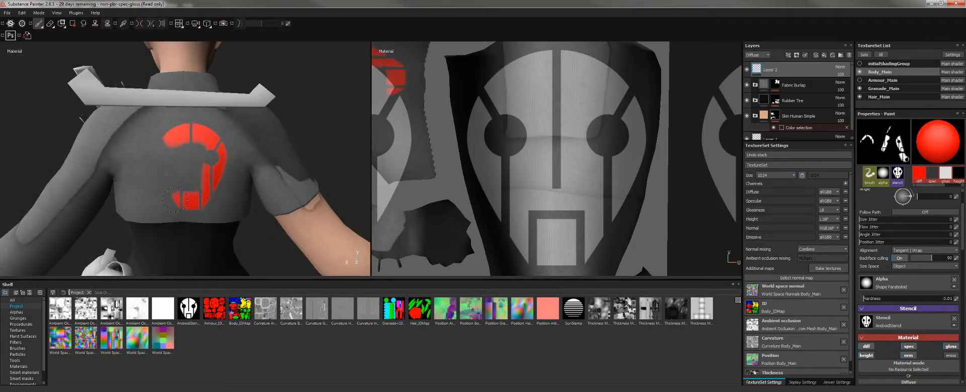
pyautogui.moveTo(173, 199)
pyautogui.mouseDown()
pyautogui.moveTo(164, 156)
pyautogui.moveTo(199, 172)
pyautogui.mouseUp()
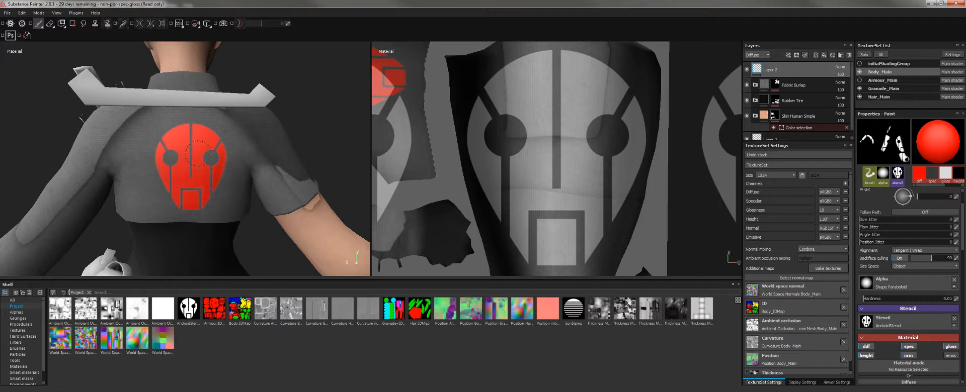
pyautogui.press('s')
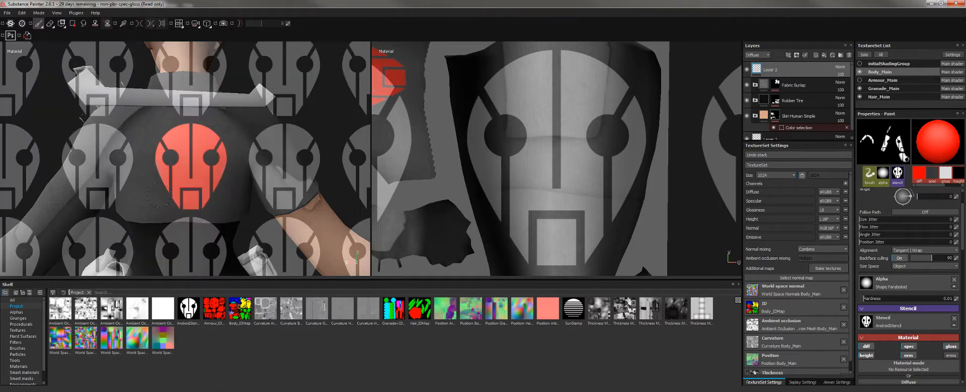
pyautogui.moveTo(161, 198); pyautogui.dragTo(214, 170)
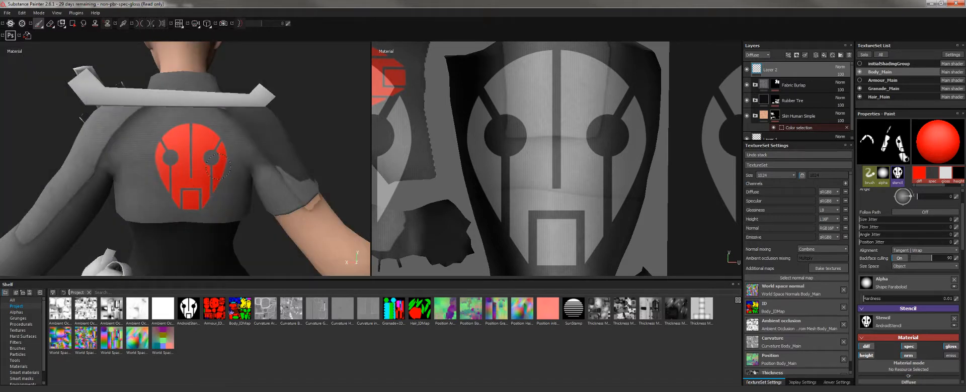
pyautogui.press('s')
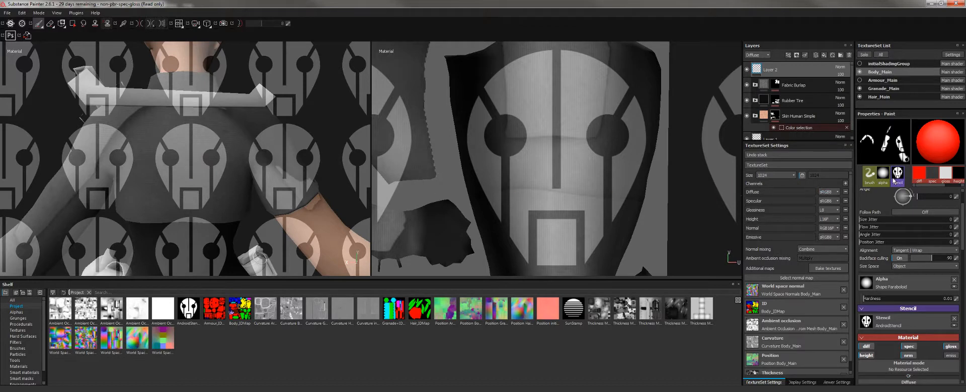
# Set the brush alpha to Cracks 01.
pyautogui.click(869, 177)
pyautogui.click(894, 332)
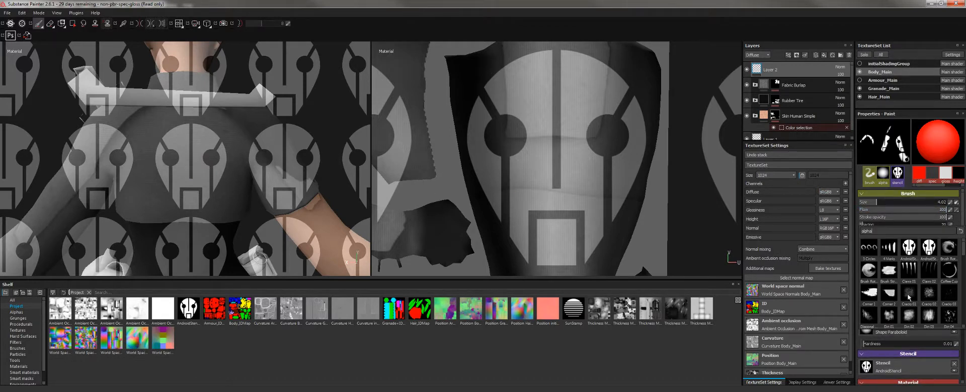
pyautogui.click(908, 298)
pyautogui.click(910, 298)
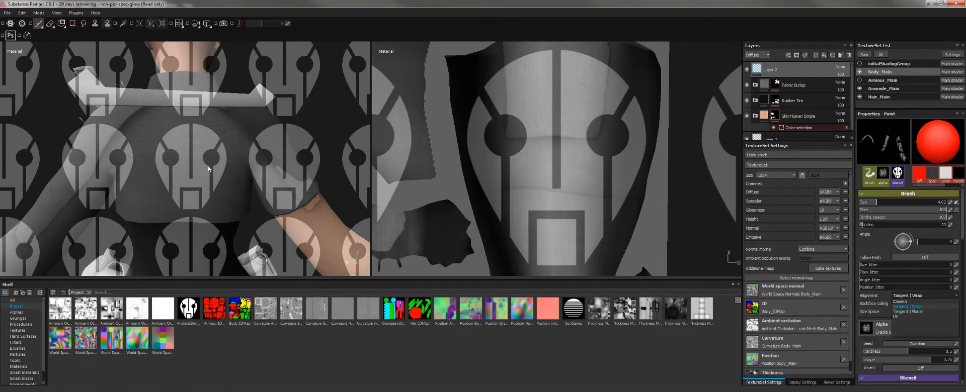
pyautogui.click(36, 29)
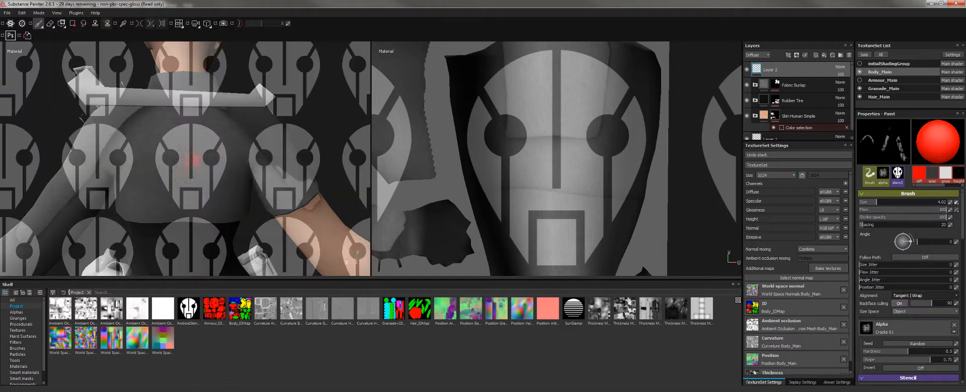
# Tune brush hardness to about 0.4 and size to about 20 with test strokes.
pyautogui.moveTo(192, 160); pyautogui.dragTo(180, 158)
pyautogui.moveTo(157, 136); pyautogui.dragTo(193, 163)
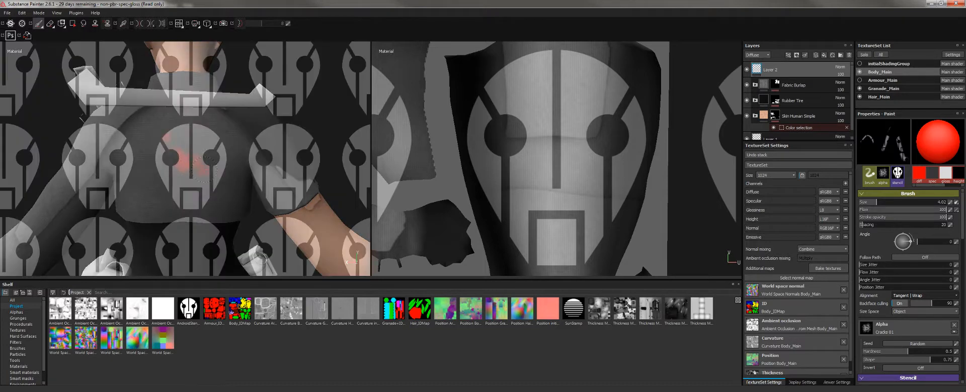
pyautogui.moveTo(204, 170)
pyautogui.keyDown('ctrl'); pyautogui.mouseDown(button='right')
pyautogui.moveTo(204, 150)
pyautogui.moveTo(204, 188)
pyautogui.mouseUp(button='right'); pyautogui.keyUp('ctrl')
pyautogui.keyDown('alt'); pyautogui.moveTo(201, 169); pyautogui.dragTo(181, 162); pyautogui.keyUp('alt')
pyautogui.keyDown('ctrl'); pyautogui.moveTo(180, 162); pyautogui.dragTo(157, 184, button='right'); pyautogui.keyUp('ctrl')
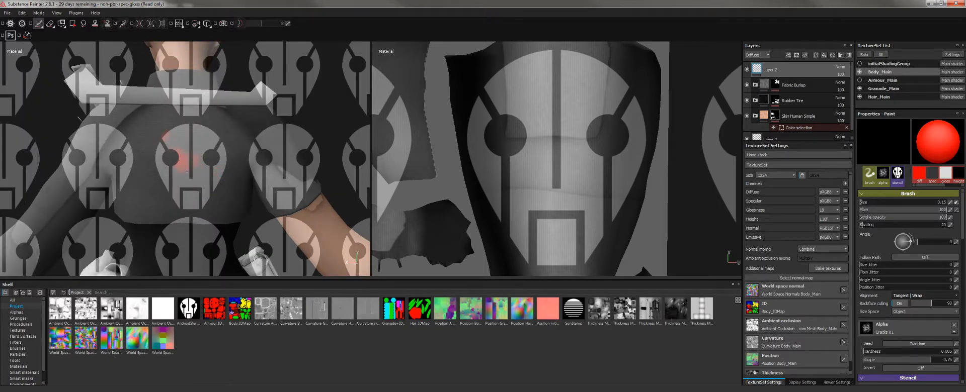
pyautogui.moveTo(194, 137)
pyautogui.keyDown('ctrl'); pyautogui.mouseDown(button='right')
pyautogui.moveTo(191, 145)
pyautogui.moveTo(229, 138)
pyautogui.mouseUp(button='right'); pyautogui.keyUp('ctrl')
pyautogui.keyDown('ctrl'); pyautogui.moveTo(175, 165); pyautogui.dragTo(175, 135, button='right'); pyautogui.keyUp('ctrl')
pyautogui.moveTo(190, 159)
pyautogui.keyDown('ctrl'); pyautogui.mouseDown(button='right')
pyautogui.moveTo(199, 168)
pyautogui.moveTo(179, 172)
pyautogui.moveTo(202, 155)
pyautogui.mouseUp(button='right'); pyautogui.keyUp('ctrl')
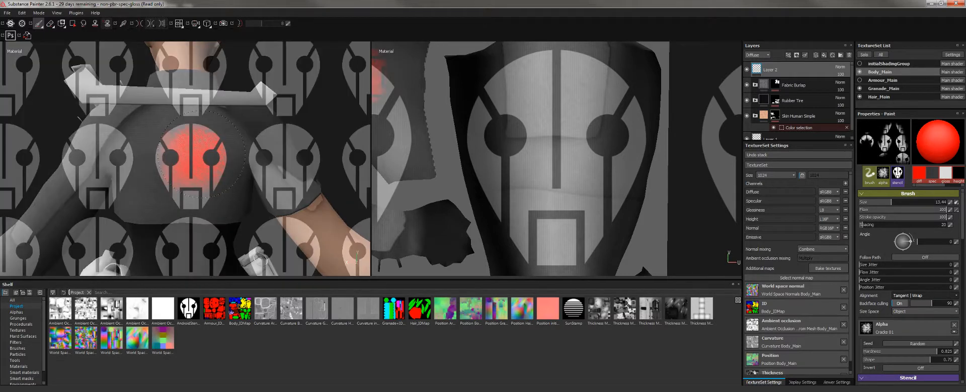
# Paint the cracked red Android face through the stencil, then clear the Stencil slot.
pyautogui.moveTo(201, 155)
pyautogui.mouseDown()
pyautogui.moveTo(180, 180)
pyautogui.moveTo(170, 158)
pyautogui.mouseUp()
pyautogui.moveTo(161, 158)
pyautogui.keyDown('ctrl'); pyautogui.mouseDown(button='right')
pyautogui.moveTo(161, 194)
pyautogui.moveTo(161, 134)
pyautogui.mouseUp(button='right'); pyautogui.keyUp('ctrl')
pyautogui.press('s')
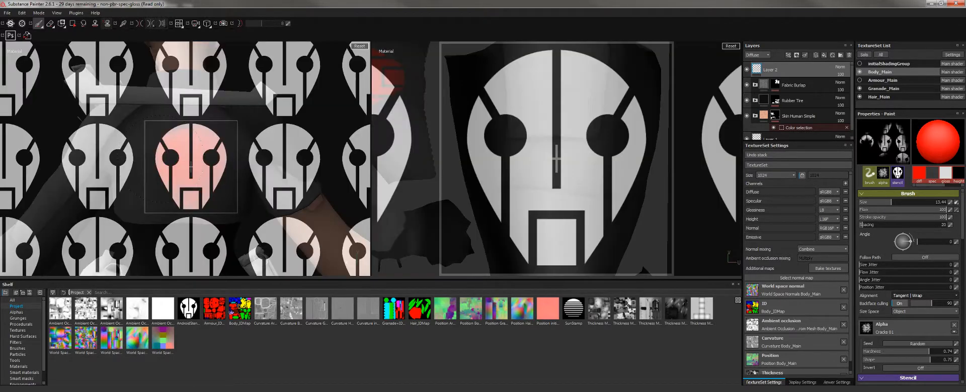
pyautogui.keyDown('alt'); pyautogui.moveTo(330, 96); pyautogui.dragTo(264, 136); pyautogui.keyUp('alt')
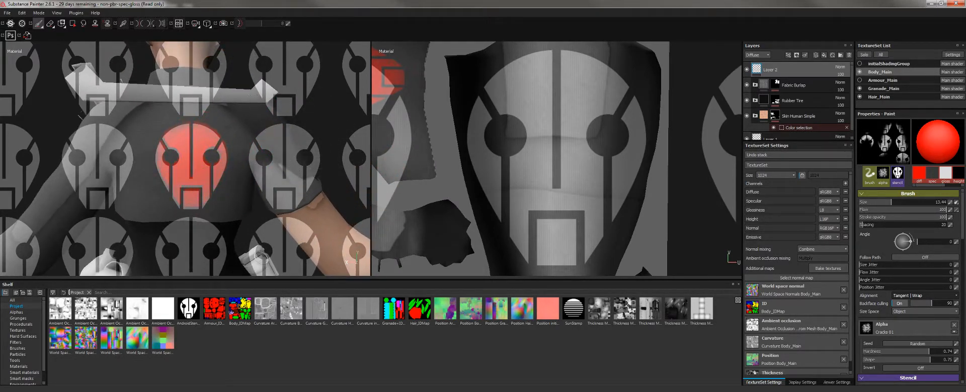
pyautogui.scroll(-3, 910, 304)
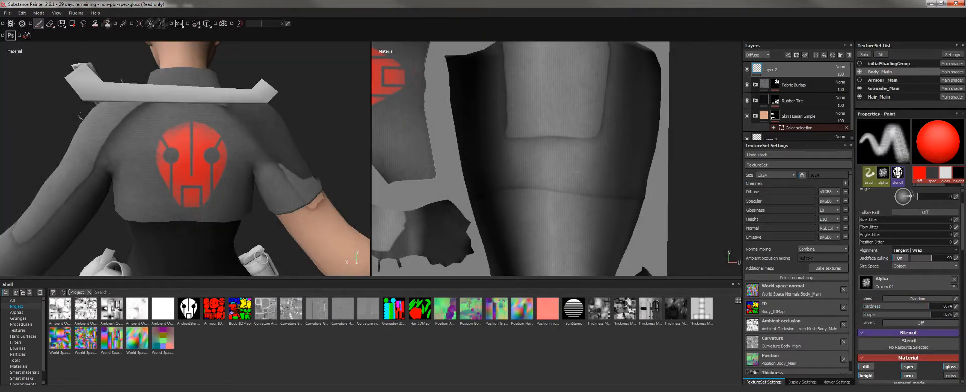
pyautogui.click(954, 345)
# Touch up the red logo with small dabs, undoing the stray ones.
pyautogui.keyDown('alt'); pyautogui.moveTo(267, 172); pyautogui.dragTo(236, 151); pyautogui.keyUp('alt')
pyautogui.keyDown('alt'); pyautogui.moveTo(236, 151); pyautogui.dragTo(201, 191, button='right'); pyautogui.keyUp('alt')
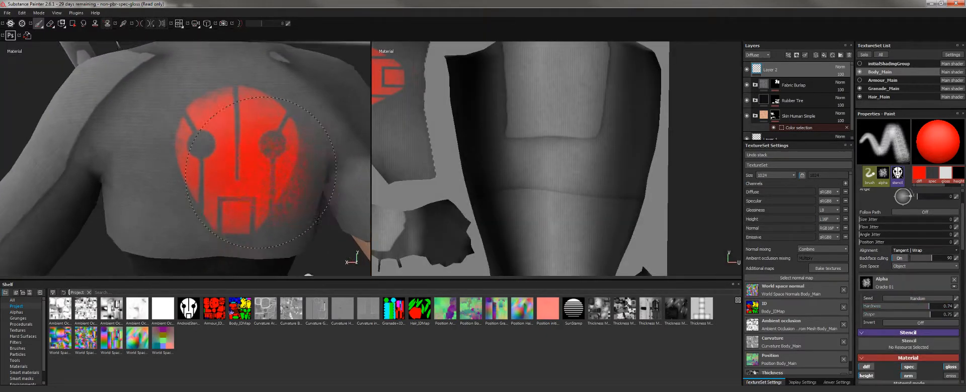
pyautogui.moveTo(201, 191)
pyautogui.keyDown('alt'); pyautogui.mouseDown()
pyautogui.moveTo(158, 217)
pyautogui.moveTo(204, 192)
pyautogui.moveTo(180, 193)
pyautogui.moveTo(243, 173)
pyautogui.mouseUp(); pyautogui.keyUp('alt')
pyautogui.click(182, 195)
pyautogui.hotkey('ctrl', 'z')
pyautogui.keyDown('alt'); pyautogui.moveTo(243, 173); pyautogui.dragTo(216, 152, button='right'); pyautogui.keyUp('alt')
pyautogui.click(215, 151)
pyautogui.moveTo(213, 150)
pyautogui.keyDown('alt'); pyautogui.mouseDown()
pyautogui.moveTo(188, 151)
pyautogui.moveTo(202, 154)
pyautogui.mouseUp(); pyautogui.keyUp('alt')
pyautogui.hotkey('ctrl', 'z')
pyautogui.click(202, 154)
pyautogui.hotkey('ctrl', 'z')
pyautogui.click(230, 176)
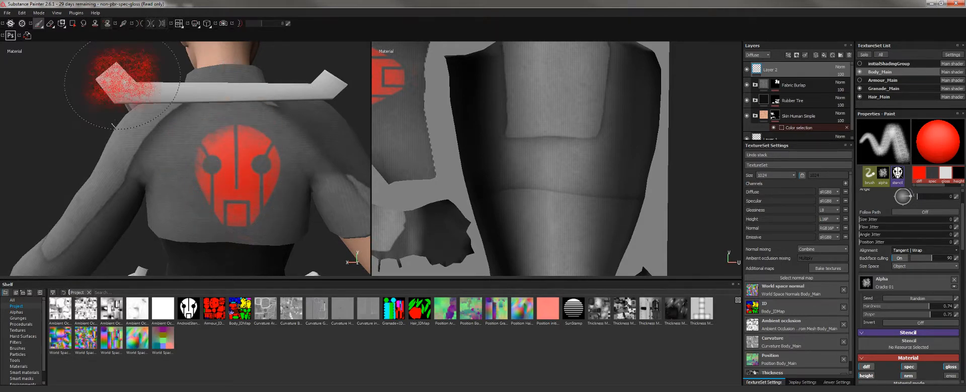
# Undo all the red paint on the back and switch to the Projection tool.
pyautogui.press('ctrl')
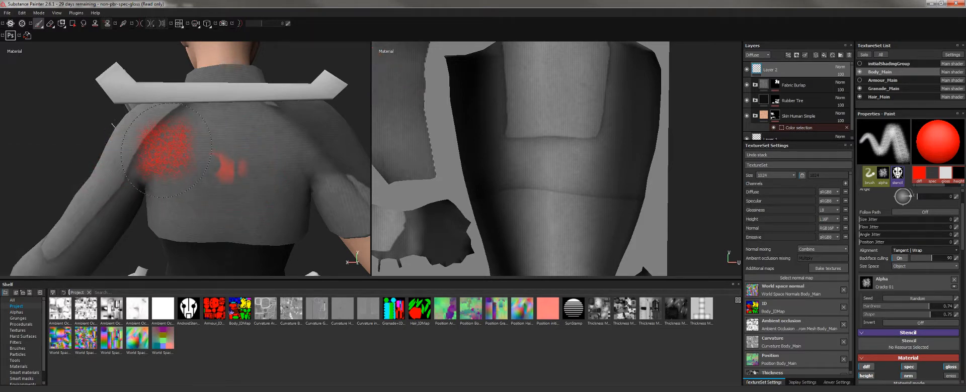
pyautogui.hotkey('ctrl', 'z')
pyautogui.hotkey('ctrl', 'z')
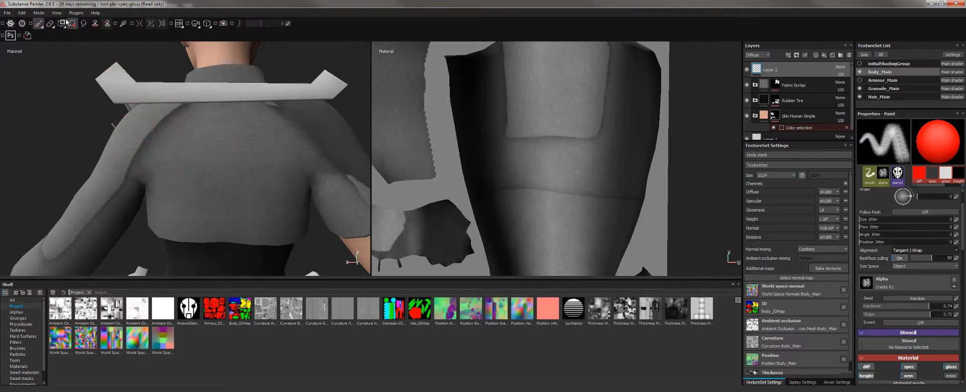
pyautogui.click(61, 23)
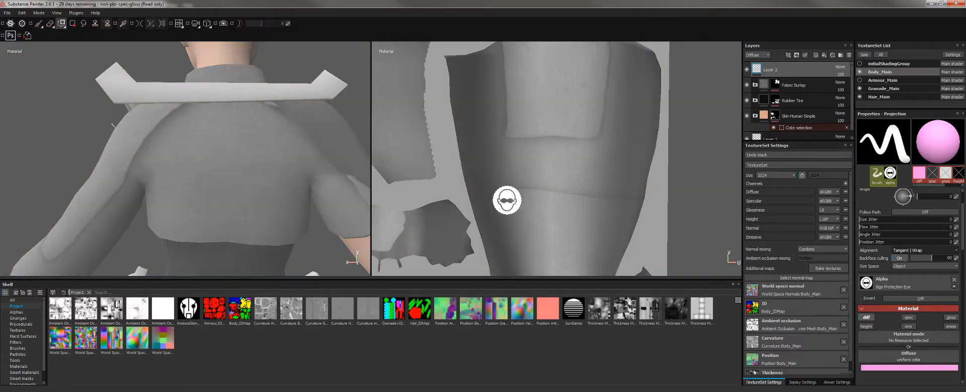
# Set AndroidStencil as the projection alpha, resize it, and turn on mirror symmetry.
pyautogui.click(910, 282)
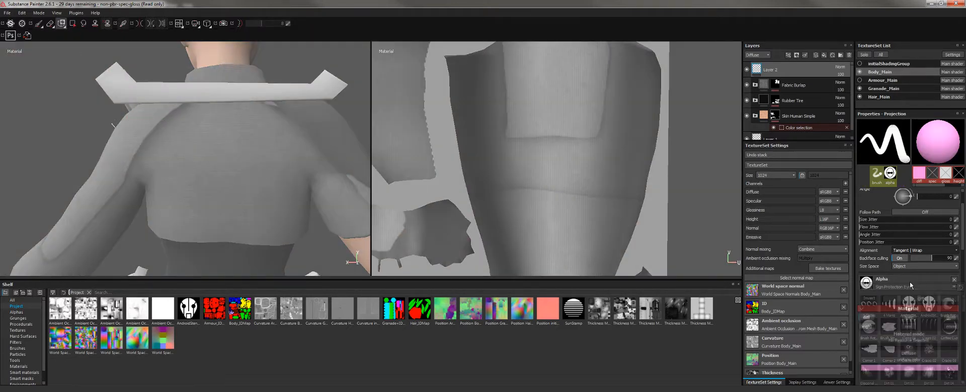
pyautogui.click(900, 305)
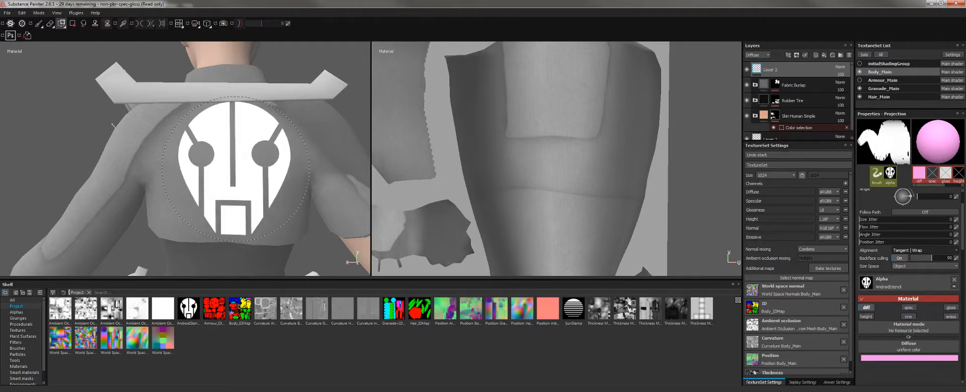
pyautogui.moveTo(235, 169)
pyautogui.keyDown('ctrl'); pyautogui.mouseDown(button='right')
pyautogui.moveTo(225, 156)
pyautogui.moveTo(231, 168)
pyautogui.mouseUp(button='right'); pyautogui.keyUp('ctrl')
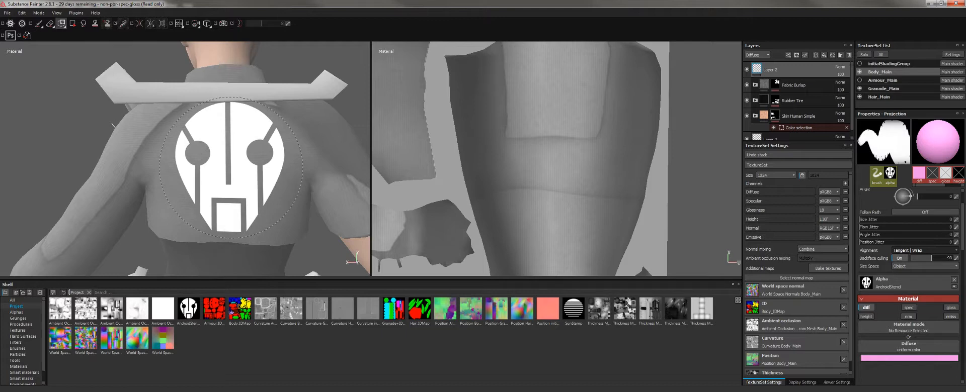
pyautogui.click(139, 24)
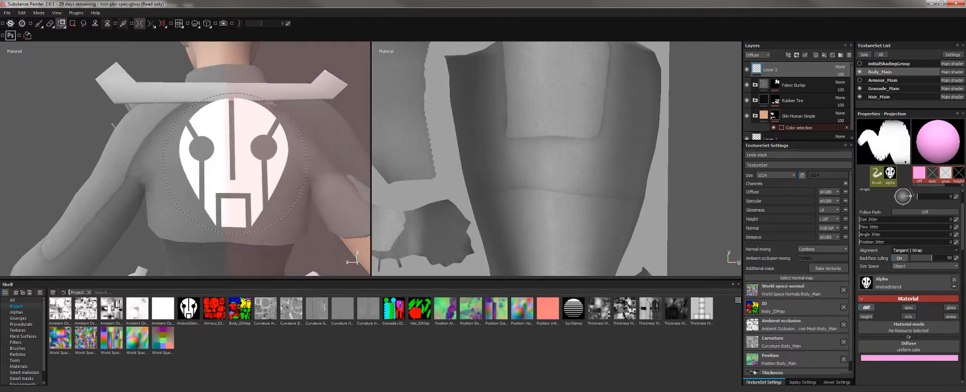
# Project the pink logo onto the back's centre, retrying twice before the final stamp.
pyautogui.click(206, 171)
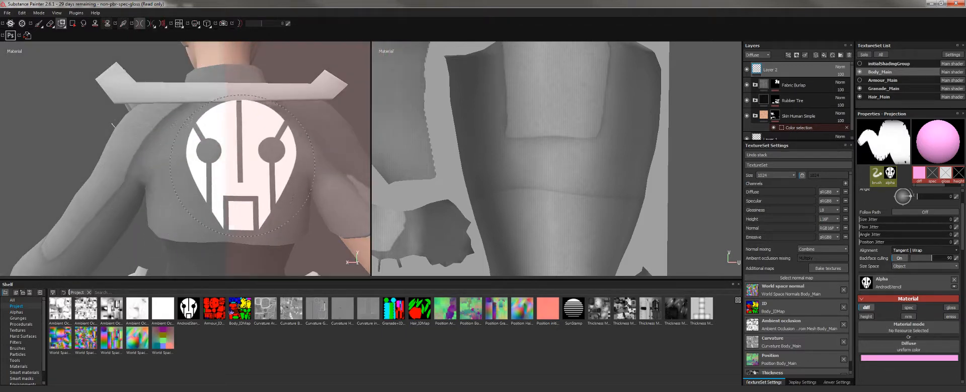
pyautogui.hotkey('ctrl', 'z')
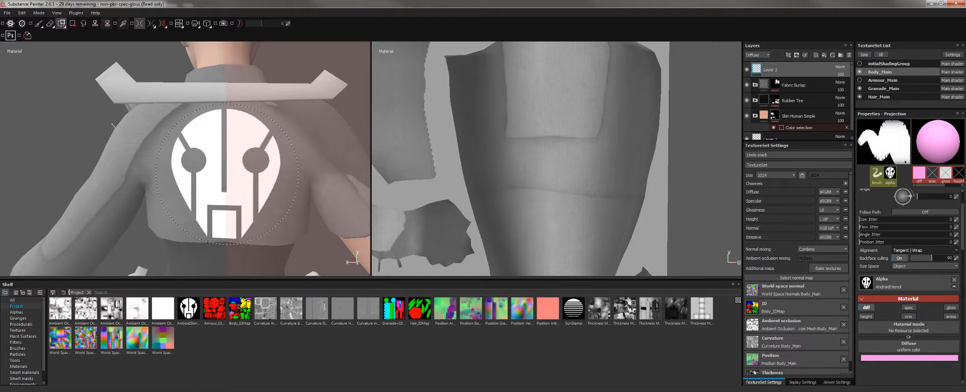
pyautogui.click(227, 174)
pyautogui.hotkey('ctrl', 'z')
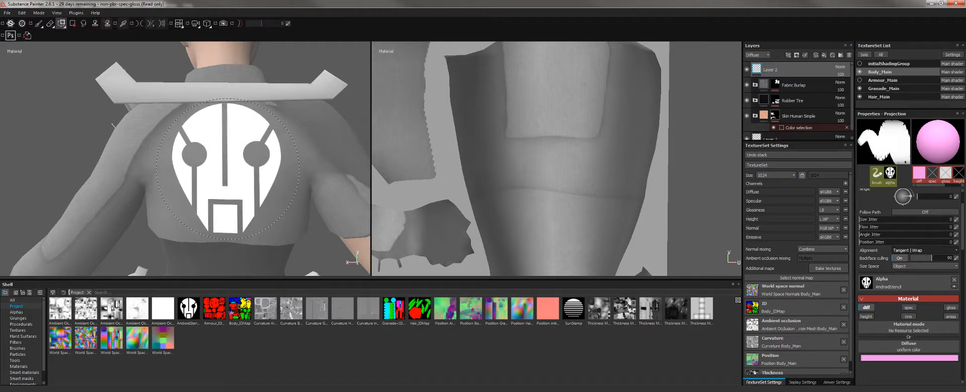
pyautogui.click(227, 169)
# Frame the logo on the shirt back squarely and switch to the Eraser tool.
pyautogui.keyDown('alt'); pyautogui.moveTo(296, 213); pyautogui.dragTo(106, 112, button='right'); pyautogui.keyUp('alt')
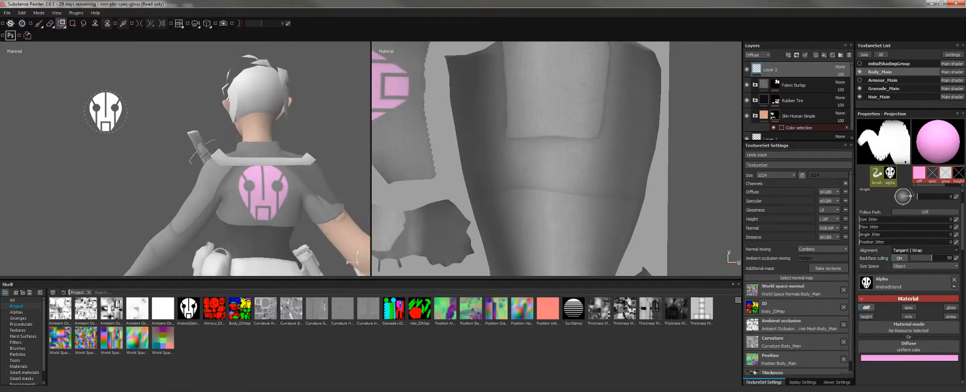
pyautogui.keyDown('alt'); pyautogui.moveTo(106, 112); pyautogui.dragTo(74, 120); pyautogui.keyUp('alt')
pyautogui.keyDown('alt'); pyautogui.moveTo(74, 119); pyautogui.dragTo(99, 87, button='right'); pyautogui.keyUp('alt')
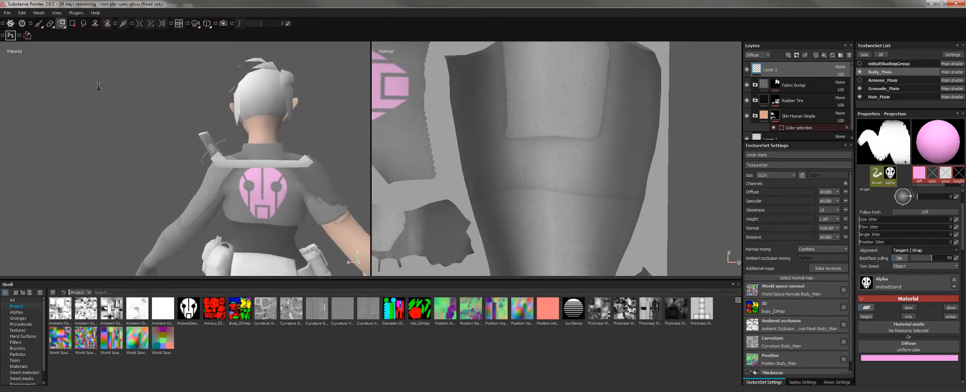
pyautogui.keyDown('alt'); pyautogui.moveTo(98, 87); pyautogui.dragTo(123, 132); pyautogui.keyUp('alt')
pyautogui.keyDown('alt'); pyautogui.moveTo(123, 132); pyautogui.dragTo(132, 193, button='middle'); pyautogui.keyUp('alt')
pyautogui.keyDown('alt'); pyautogui.moveTo(132, 193); pyautogui.dragTo(176, 214, button='right'); pyautogui.keyUp('alt')
pyautogui.keyDown('alt'); pyautogui.moveTo(264, 216); pyautogui.dragTo(247, 131, button='middle'); pyautogui.keyUp('alt')
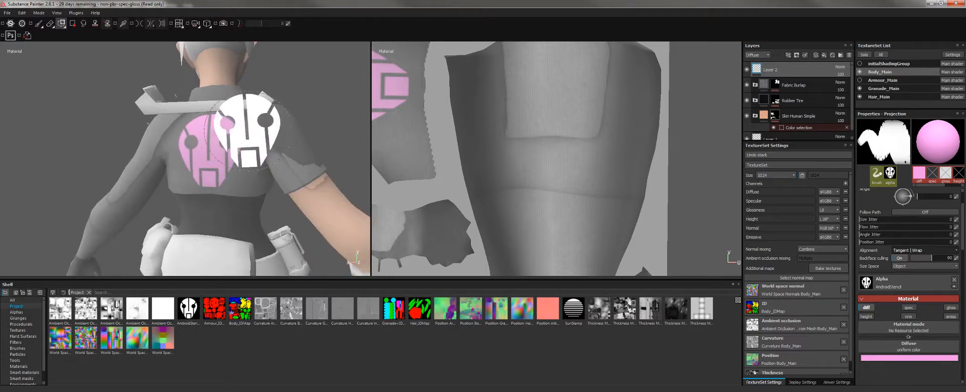
pyautogui.keyDown('alt'); pyautogui.moveTo(247, 131); pyautogui.dragTo(112, 114); pyautogui.keyUp('alt')
pyautogui.keyDown('alt'); pyautogui.moveTo(112, 114); pyautogui.dragTo(190, 147, button='right'); pyautogui.keyUp('alt')
pyautogui.keyDown('alt'); pyautogui.moveTo(190, 161); pyautogui.dragTo(196, 224, button='middle'); pyautogui.keyUp('alt')
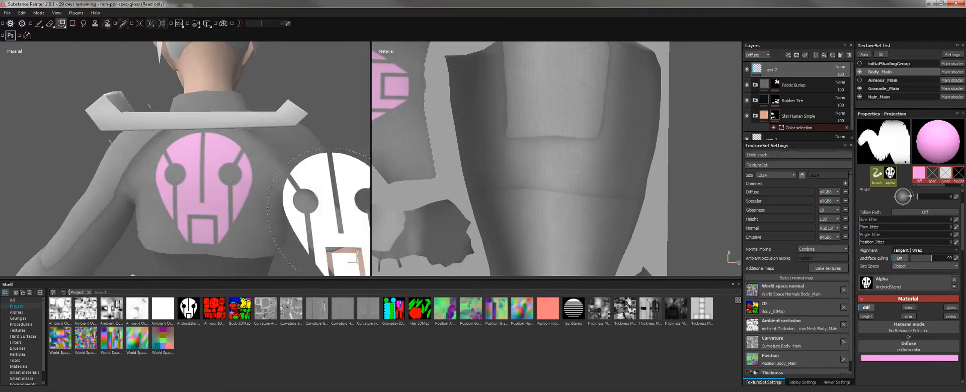
pyautogui.click(49, 23)
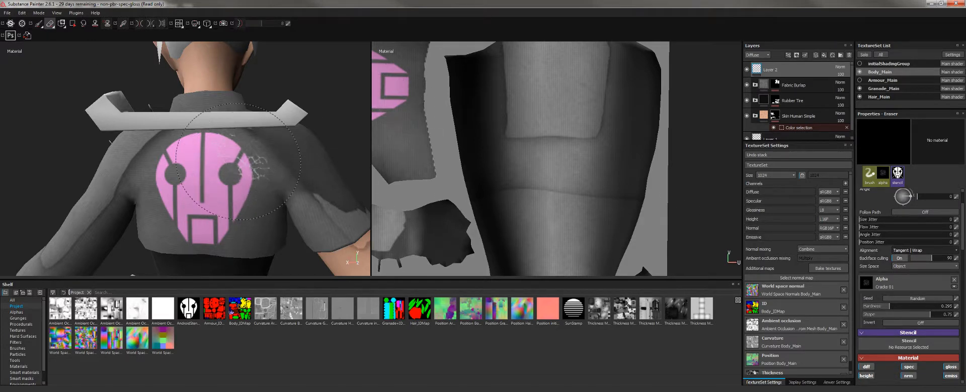
# Shrink and soften the eraser, reselect AndroidStencil in Projection, then return to erasing.
pyautogui.scroll(5, 251, 168)
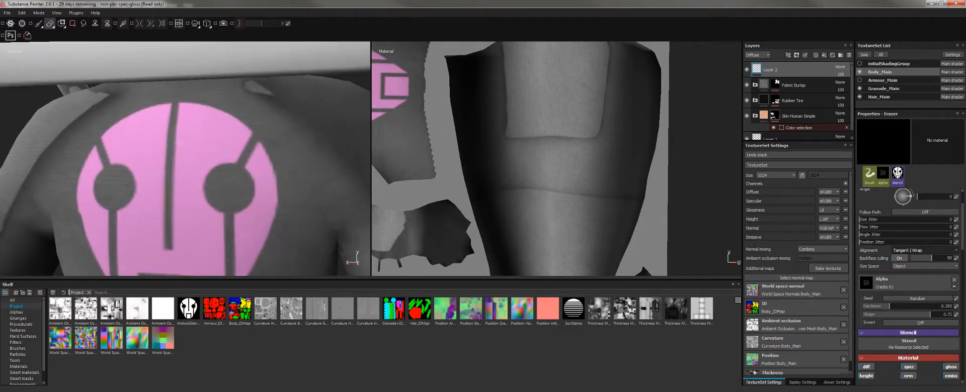
pyautogui.keyDown('ctrl'); pyautogui.moveTo(241, 158); pyautogui.dragTo(231, 157, button='right'); pyautogui.keyUp('ctrl')
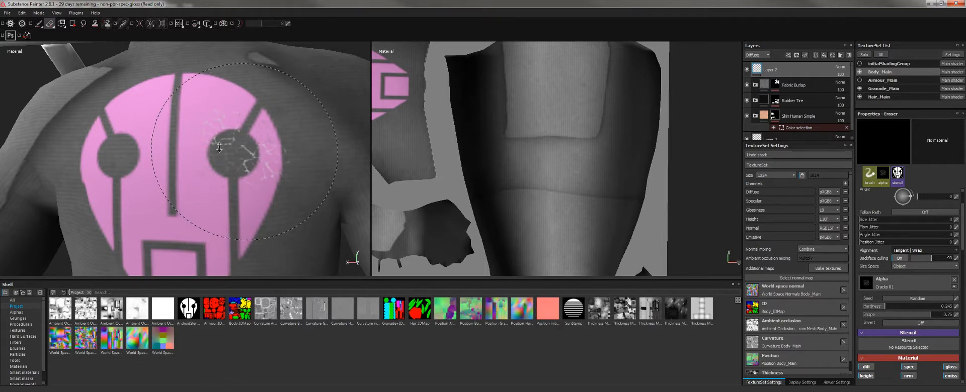
pyautogui.keyDown('alt'); pyautogui.moveTo(239, 155); pyautogui.dragTo(162, 111); pyautogui.keyUp('alt')
pyautogui.click(38, 23)
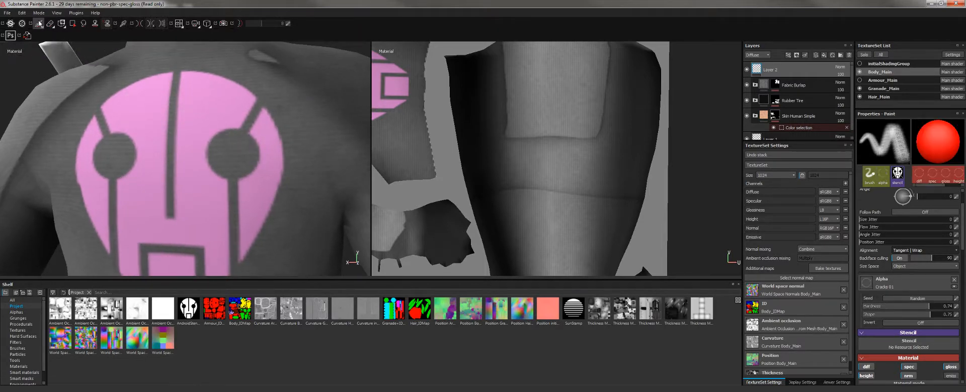
pyautogui.click(875, 344)
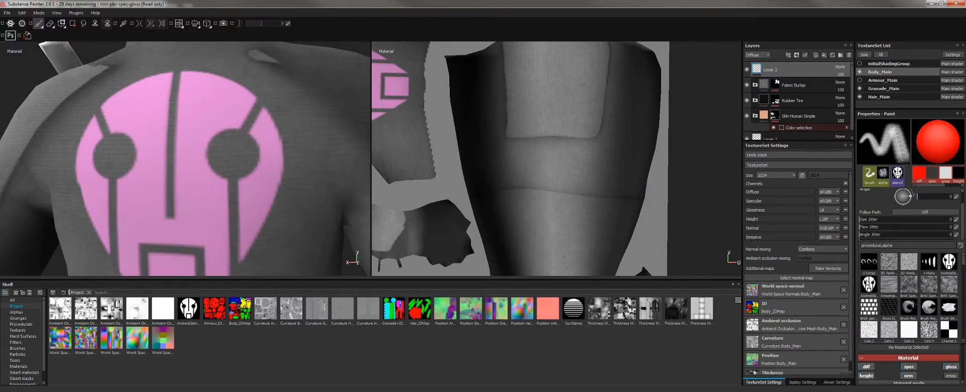
pyautogui.click(868, 283)
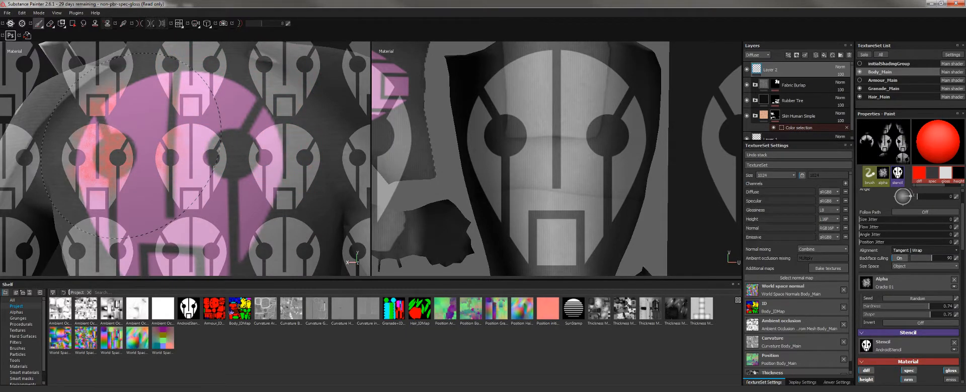
pyautogui.click(61, 23)
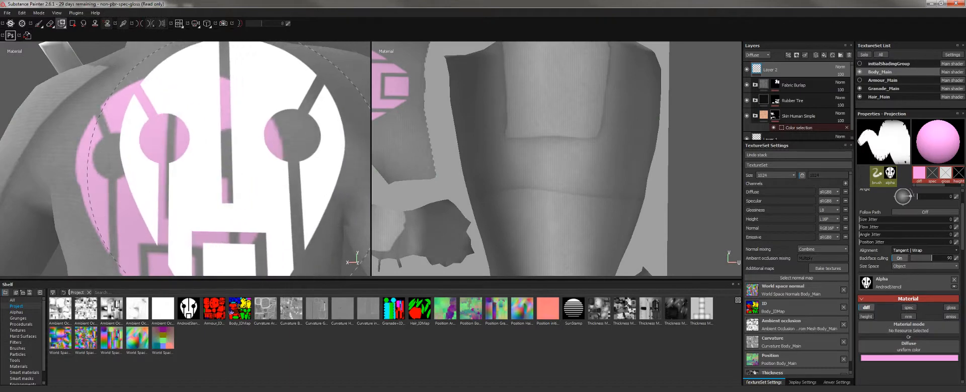
pyautogui.press('e')
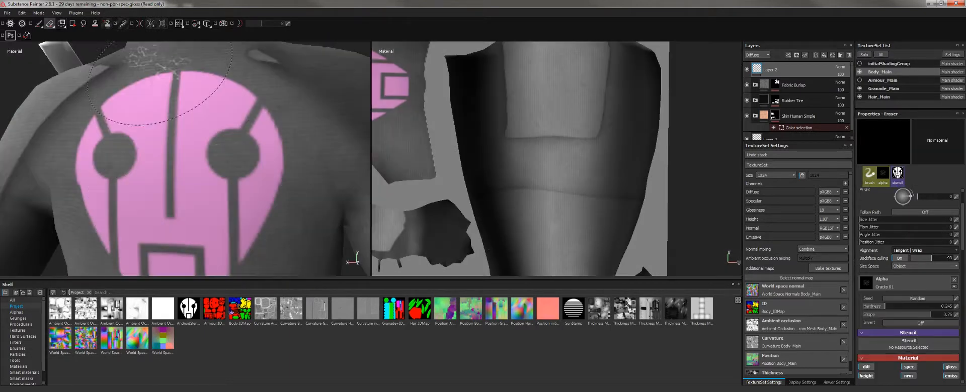
# Erase cracked wear around the logo's left eye dot and inspect the result close up.
pyautogui.moveTo(246, 156)
pyautogui.keyDown('alt'); pyautogui.mouseDown(button='right')
pyautogui.moveTo(222, 134)
pyautogui.moveTo(247, 154)
pyautogui.moveTo(233, 160)
pyautogui.moveTo(233, 177)
pyautogui.mouseUp(button='right'); pyautogui.keyUp('alt')
pyautogui.moveTo(233, 177); pyautogui.dragTo(215, 162)
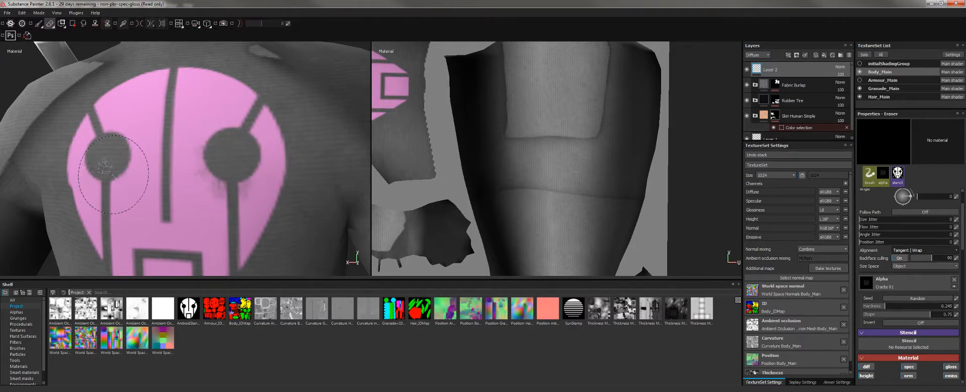
pyautogui.moveTo(113, 174)
pyautogui.mouseDown()
pyautogui.moveTo(103, 163)
pyautogui.moveTo(131, 172)
pyautogui.moveTo(113, 167)
pyautogui.moveTo(133, 161)
pyautogui.moveTo(122, 171)
pyautogui.moveTo(166, 218)
pyautogui.moveTo(204, 126)
pyautogui.moveTo(261, 89)
pyautogui.moveTo(254, 108)
pyautogui.moveTo(234, 71)
pyautogui.mouseUp()
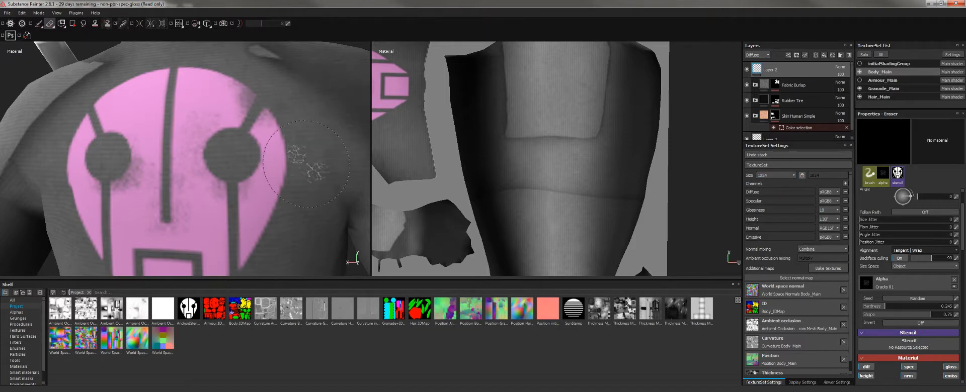
pyautogui.keyDown('alt'); pyautogui.moveTo(321, 181); pyautogui.dragTo(242, 163, button='right'); pyautogui.keyUp('alt')
pyautogui.moveTo(202, 151)
pyautogui.keyDown('alt'); pyautogui.mouseDown()
pyautogui.moveTo(176, 156)
pyautogui.moveTo(169, 134)
pyautogui.moveTo(145, 136)
pyautogui.mouseUp(); pyautogui.keyUp('alt')
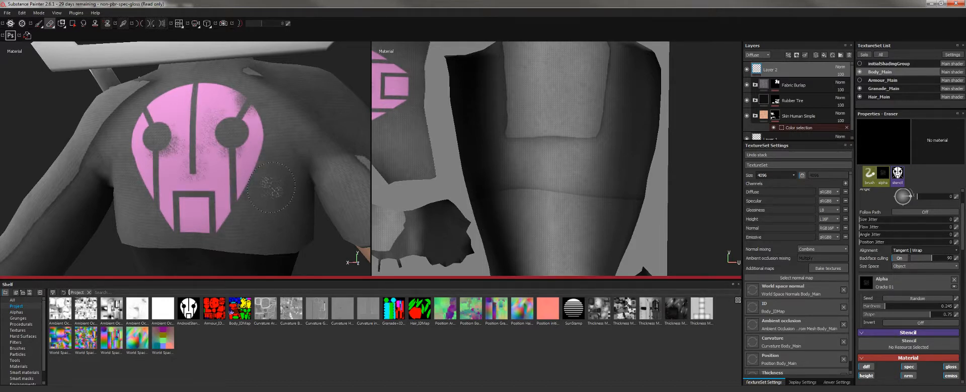
pyautogui.keyDown('alt'); pyautogui.moveTo(272, 187); pyautogui.dragTo(285, 199, button='right'); pyautogui.keyUp('alt')
pyautogui.moveTo(285, 200)
pyautogui.keyDown('alt'); pyautogui.mouseDown(button='middle')
pyautogui.moveTo(275, 213)
pyautogui.moveTo(261, 199)
pyautogui.mouseUp(button='middle'); pyautogui.keyUp('alt')
pyautogui.keyDown('alt'); pyautogui.moveTo(261, 199); pyautogui.dragTo(267, 206, button='right'); pyautogui.keyUp('alt')
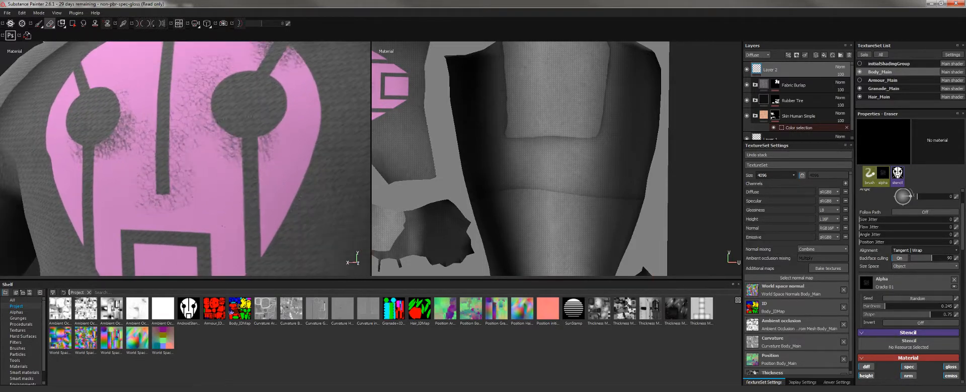
pyautogui.keyDown('alt'); pyautogui.moveTo(233, 135); pyautogui.dragTo(235, 139, button='right'); pyautogui.keyUp('alt')
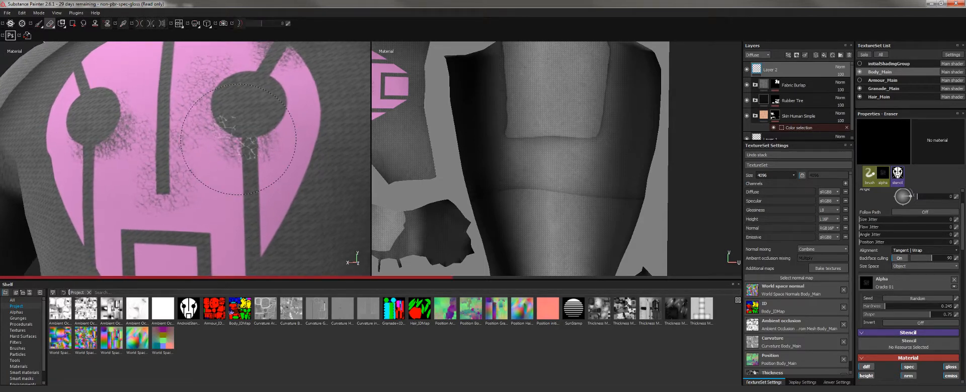
# Erase cracks beside the right eye dot at 0.34 hardness and lower texture resolution to 1024.
pyautogui.click(238, 140)
pyautogui.keyDown('ctrl'); pyautogui.moveTo(249, 136); pyautogui.dragTo(251, 130, button='right'); pyautogui.keyUp('ctrl')
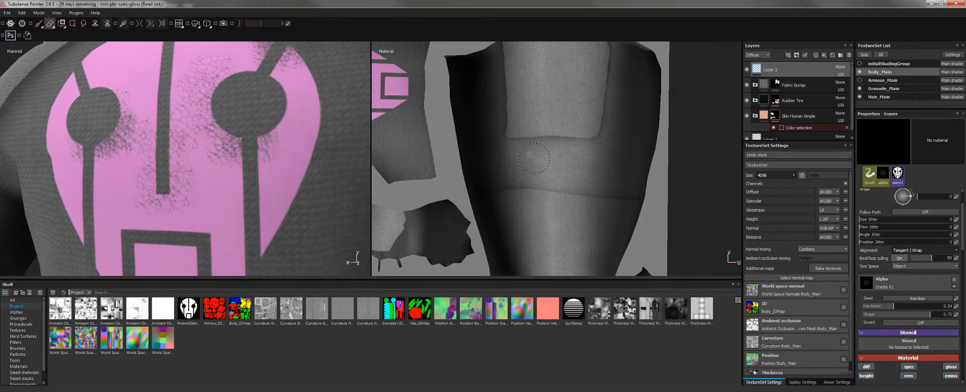
pyautogui.click(769, 176)
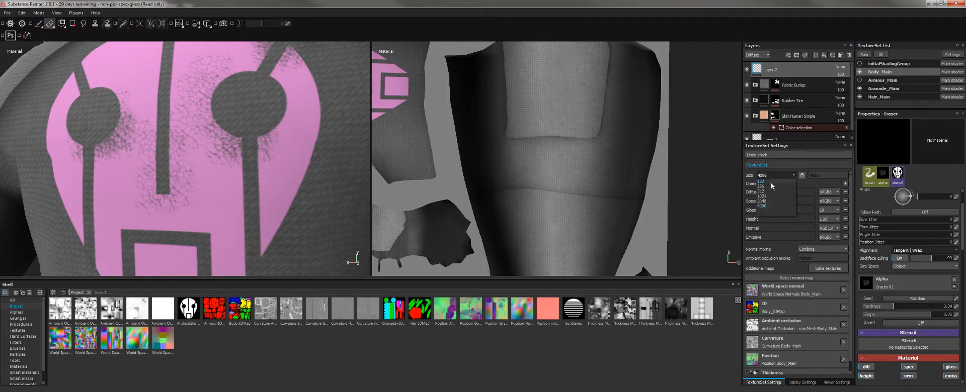
pyautogui.click(771, 197)
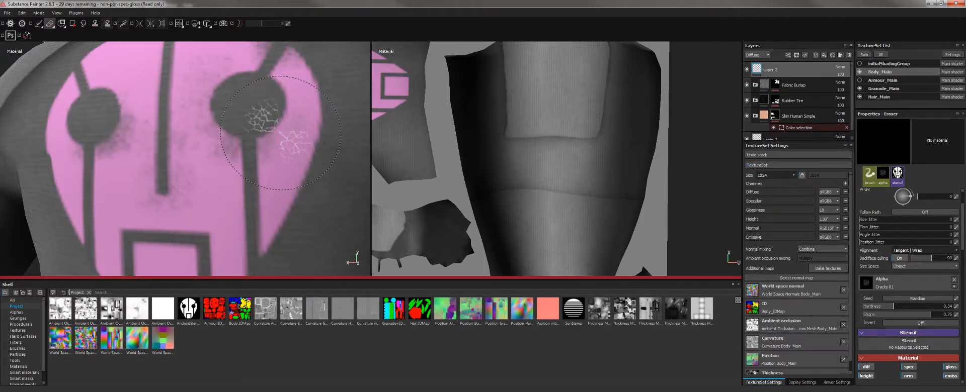
# Wear away pink below the left pupil with a smaller 0.44-hardness eraser, then review the shirt back.
pyautogui.keyDown('alt'); pyautogui.moveTo(252, 145); pyautogui.dragTo(246, 149); pyautogui.keyUp('alt')
pyautogui.keyDown('ctrl'); pyautogui.moveTo(247, 149); pyautogui.dragTo(229, 139, button='right'); pyautogui.keyUp('ctrl')
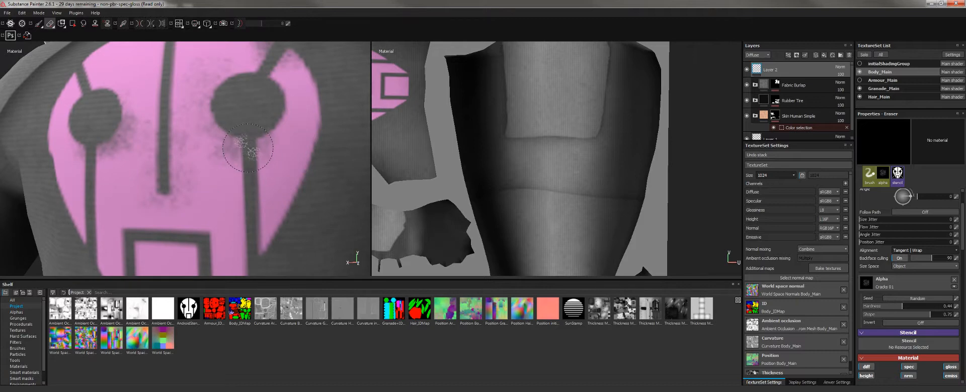
pyautogui.moveTo(228, 138)
pyautogui.mouseDown()
pyautogui.moveTo(226, 146)
pyautogui.moveTo(231, 115)
pyautogui.moveTo(208, 108)
pyautogui.moveTo(217, 99)
pyautogui.mouseUp()
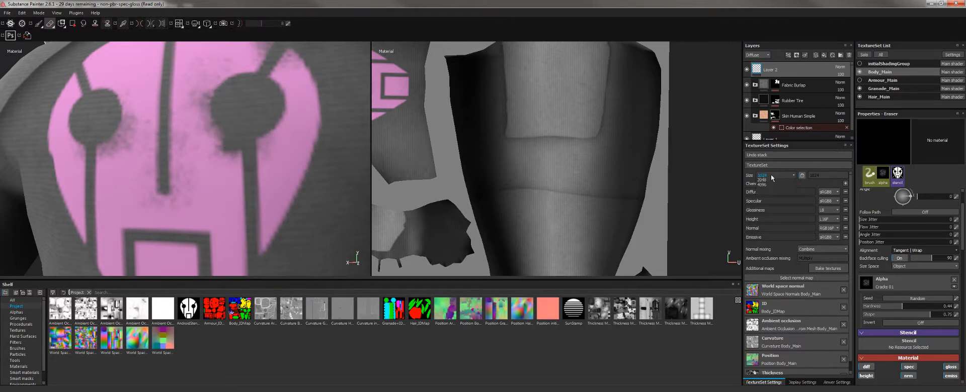
pyautogui.click(771, 175)
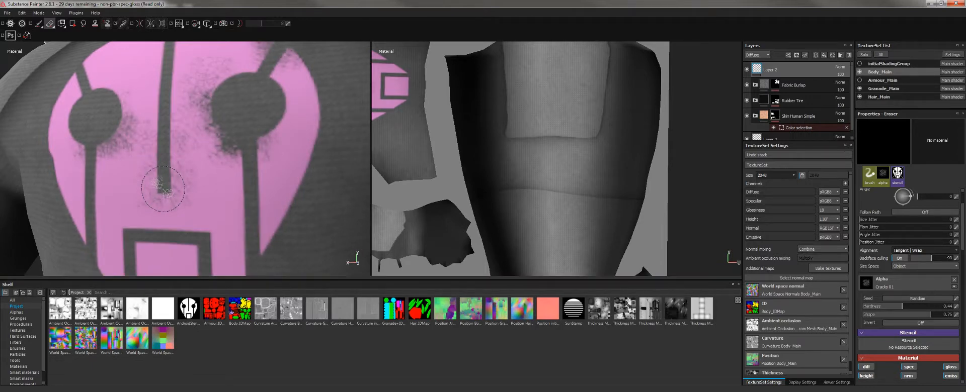
pyautogui.keyDown('alt'); pyautogui.moveTo(165, 188); pyautogui.dragTo(159, 188); pyautogui.keyUp('alt')
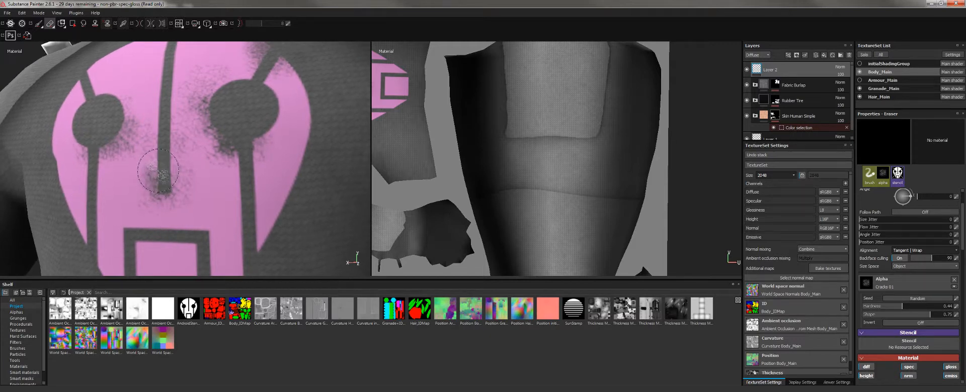
pyautogui.keyDown('alt'); pyautogui.moveTo(138, 146); pyautogui.dragTo(143, 156); pyautogui.keyUp('alt')
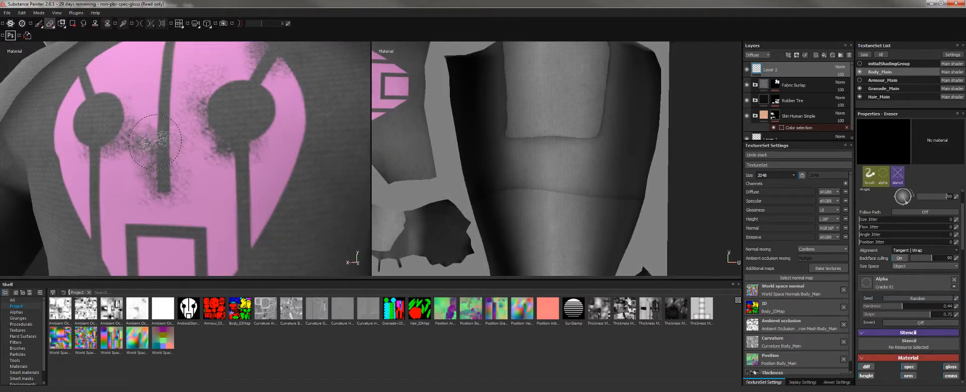
pyautogui.scroll(-5, 201, 145)
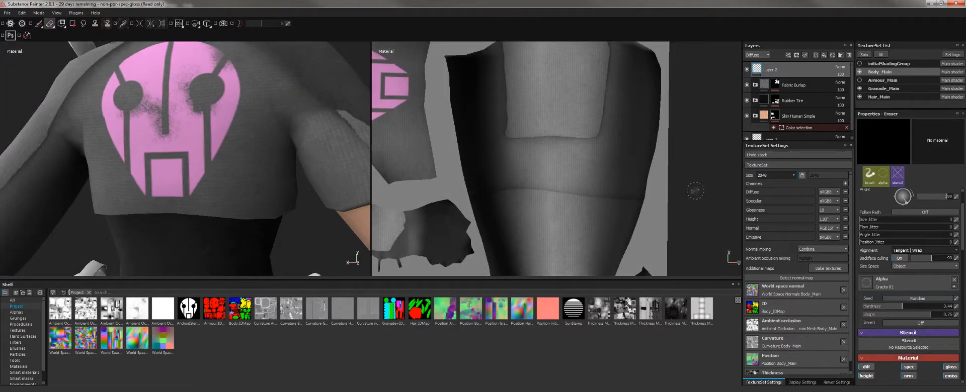
# Show and solo the Armour_Main texture set and make it the one being edited.
pyautogui.keyDown('alt'); pyautogui.moveTo(289, 171); pyautogui.dragTo(251, 166, button='right'); pyautogui.keyUp('alt')
pyautogui.keyDown('alt'); pyautogui.moveTo(242, 146); pyautogui.dragTo(256, 184, button='middle'); pyautogui.keyUp('alt')
pyautogui.keyDown('alt'); pyautogui.moveTo(257, 176); pyautogui.dragTo(126, 157); pyautogui.keyUp('alt')
pyautogui.keyDown('alt'); pyautogui.moveTo(125, 157); pyautogui.dragTo(125, 138, button='right'); pyautogui.keyUp('alt')
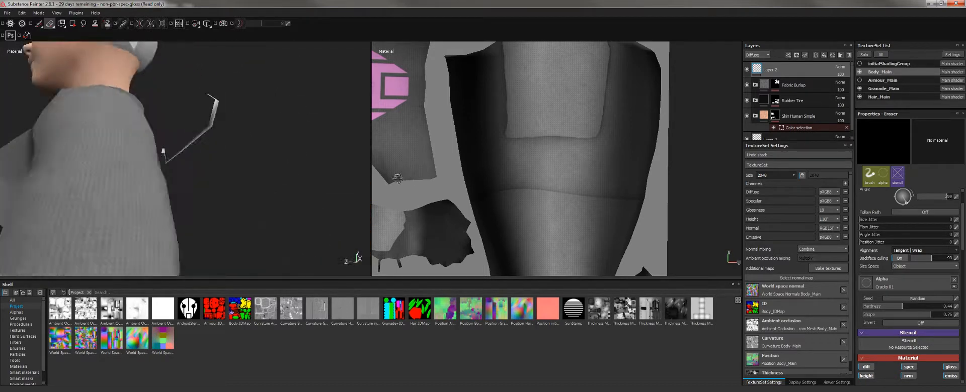
pyautogui.keyDown('alt'); pyautogui.moveTo(125, 139); pyautogui.dragTo(181, 146); pyautogui.keyUp('alt')
pyautogui.keyDown('alt'); pyautogui.moveTo(182, 146); pyautogui.dragTo(186, 174, button='right'); pyautogui.keyUp('alt')
pyautogui.keyDown('alt'); pyautogui.moveTo(186, 174); pyautogui.dragTo(140, 191); pyautogui.keyUp('alt')
pyautogui.moveTo(140, 191)
pyautogui.keyDown('alt'); pyautogui.mouseDown(button='right')
pyautogui.moveTo(138, 166)
pyautogui.moveTo(137, 178)
pyautogui.mouseUp(button='right'); pyautogui.keyUp('alt')
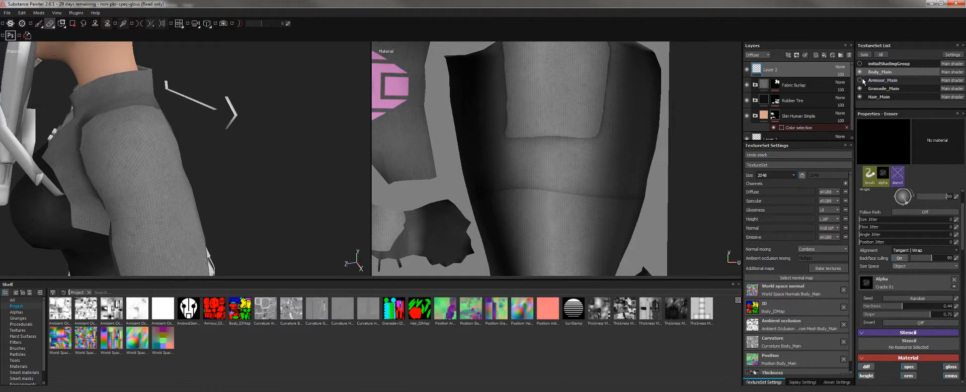
pyautogui.click(859, 80)
pyautogui.click(883, 81)
pyautogui.click(864, 55)
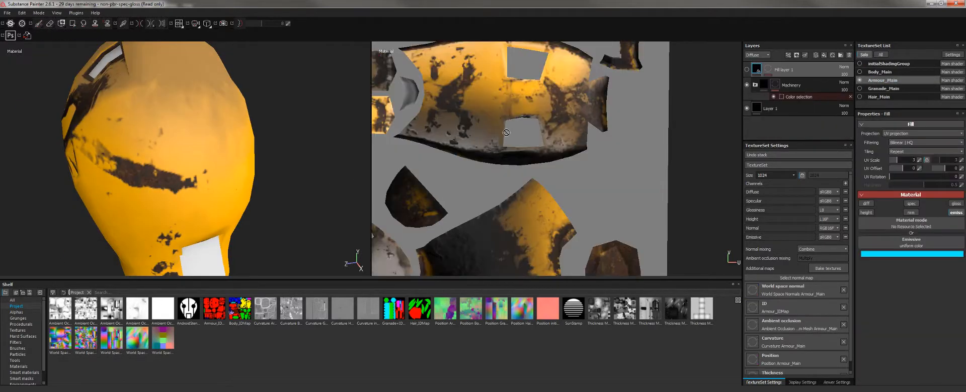
# Frame the helmet from the front and add an empty Layer 2 above the fill layer.
pyautogui.keyDown('alt'); pyautogui.moveTo(528, 130); pyautogui.dragTo(518, 161, button='right'); pyautogui.keyUp('alt')
pyautogui.keyDown('alt'); pyautogui.moveTo(453, 136); pyautogui.dragTo(675, 183, button='middle'); pyautogui.keyUp('alt')
pyautogui.keyDown('alt'); pyautogui.moveTo(244, 147); pyautogui.dragTo(195, 155); pyautogui.keyUp('alt')
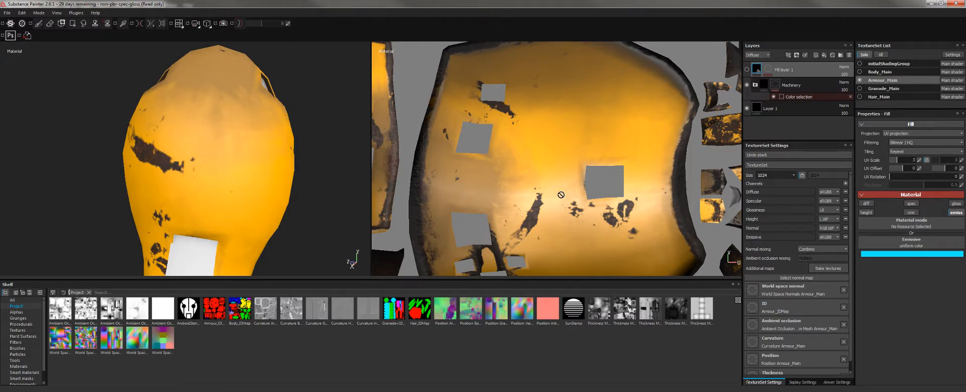
pyautogui.click(816, 56)
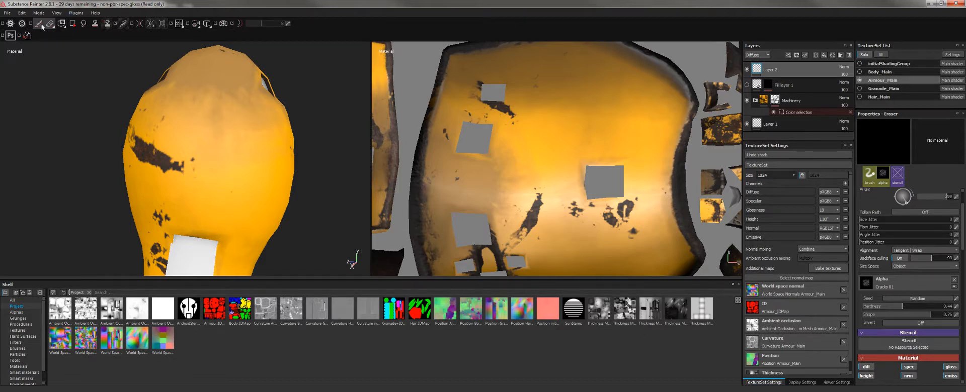
# Switch to Physical paint and remove the Android stencil from the brush.
pyautogui.click(42, 24)
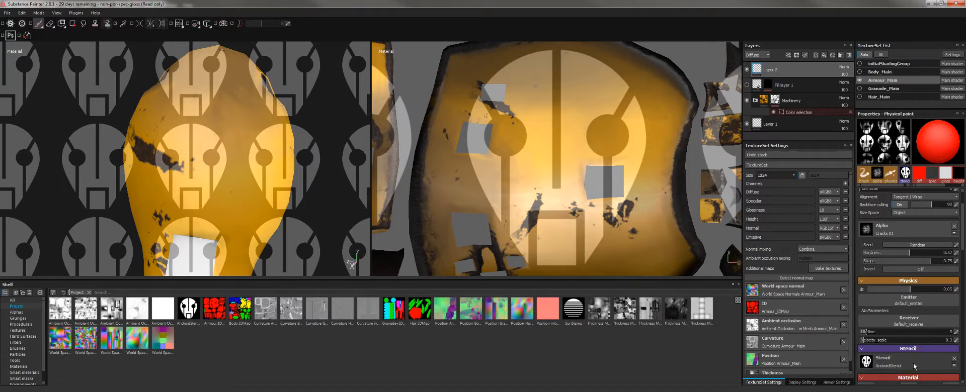
pyautogui.scroll(-3, 913, 367)
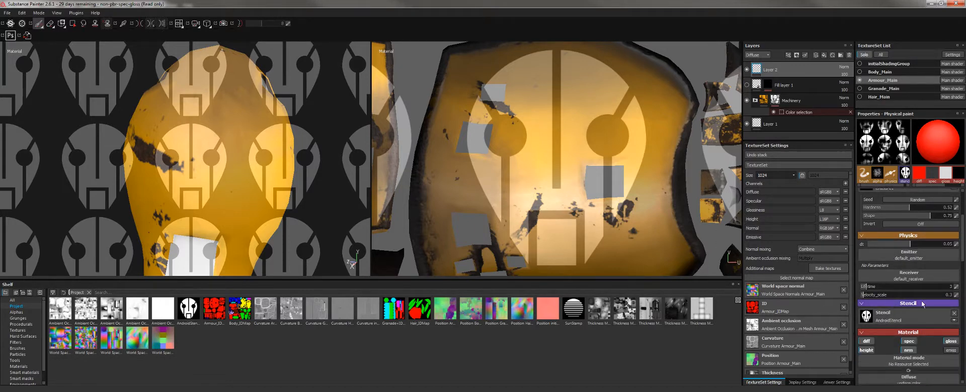
pyautogui.click(954, 315)
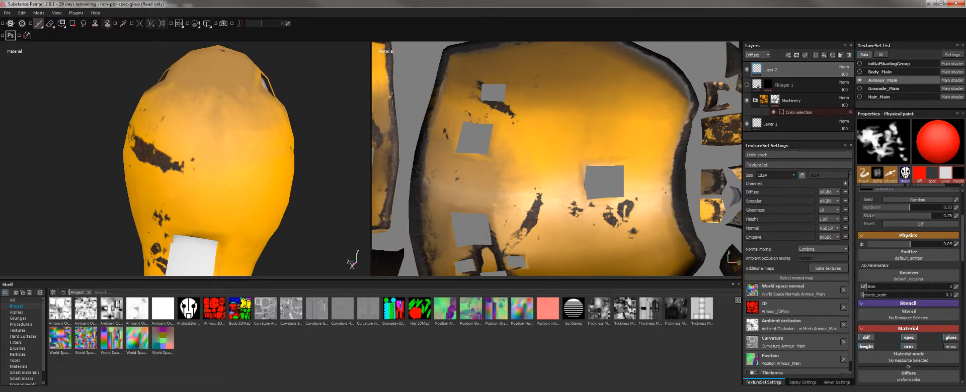
# Change to standard Paint and browse the stencil resources down to the logo thumbnails.
pyautogui.click(42, 25)
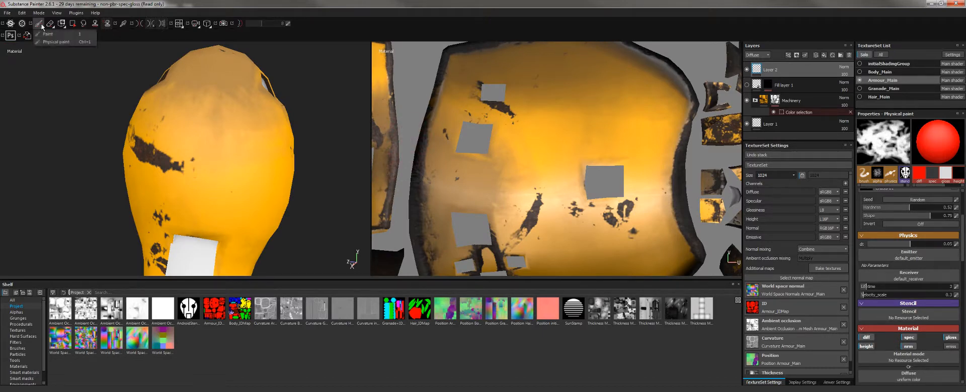
pyautogui.click(51, 34)
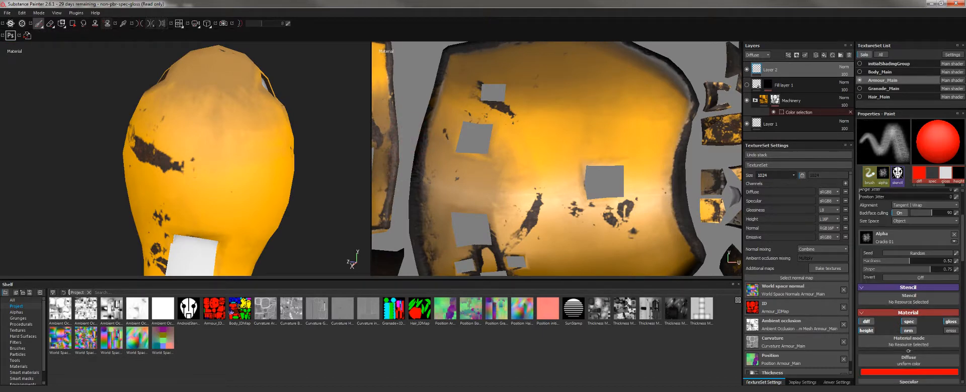
pyautogui.click(883, 302)
pyautogui.scroll(-5, 893, 352)
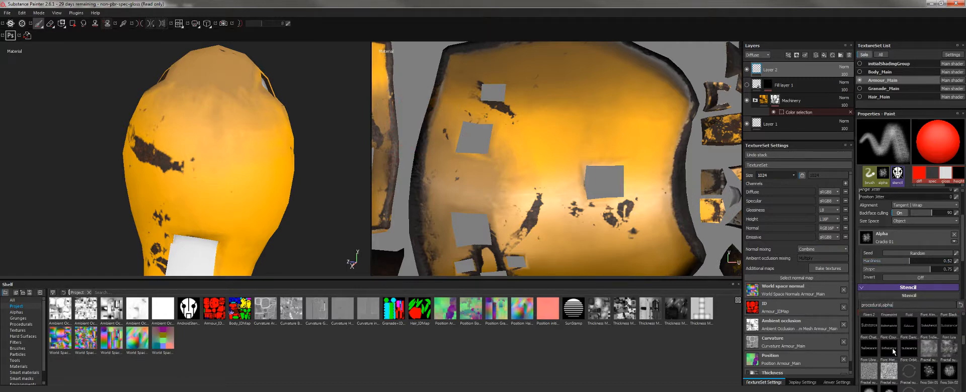
pyautogui.scroll(-4, 893, 352)
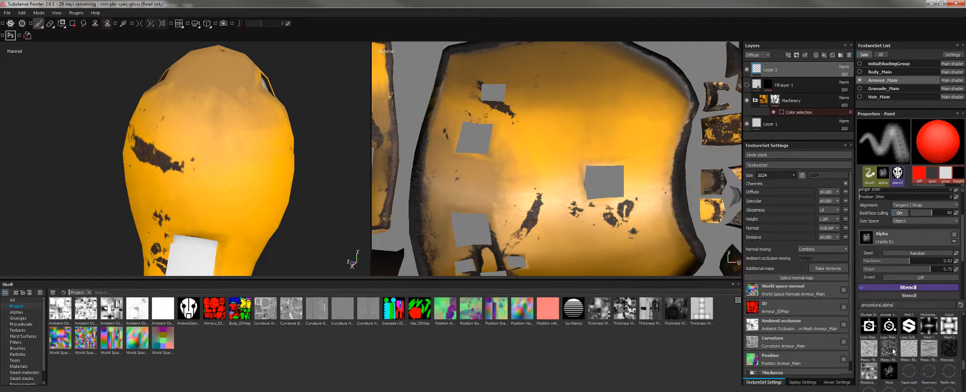
# Apply the Logo Substance stencil, rotate and enlarge it over the helmet, and disable the diff channel.
pyautogui.click(909, 327)
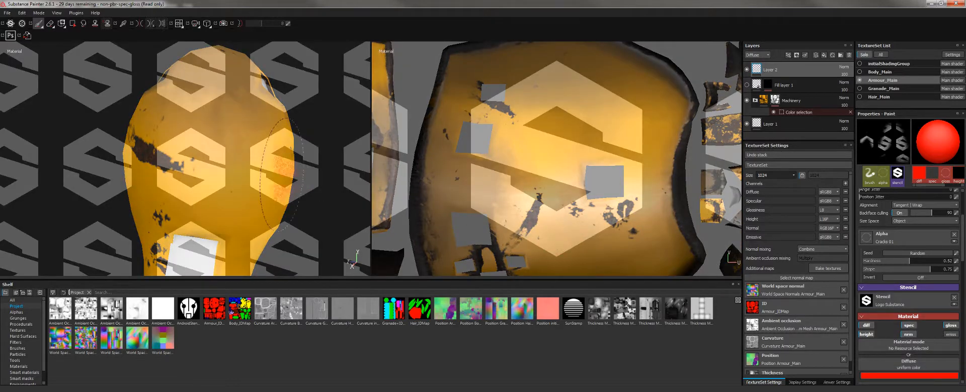
pyautogui.keyDown('alt'); pyautogui.moveTo(202, 170); pyautogui.dragTo(185, 180); pyautogui.keyUp('alt')
pyautogui.press('s')
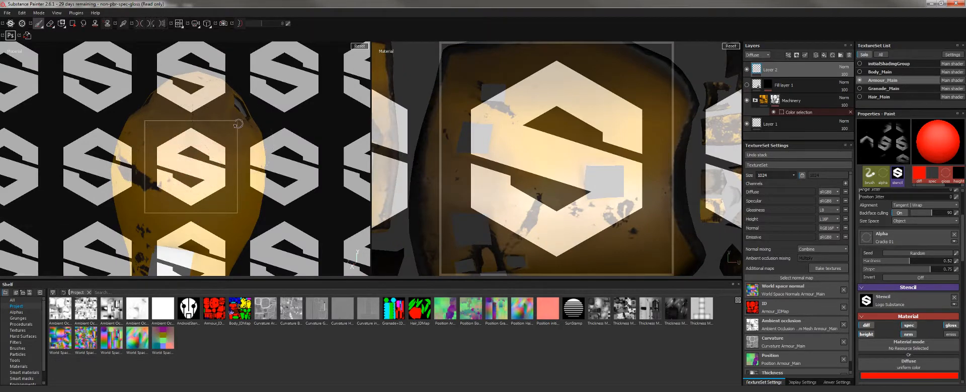
pyautogui.moveTo(238, 120); pyautogui.dragTo(241, 125)
pyautogui.moveTo(241, 125); pyautogui.dragTo(244, 133, button='right')
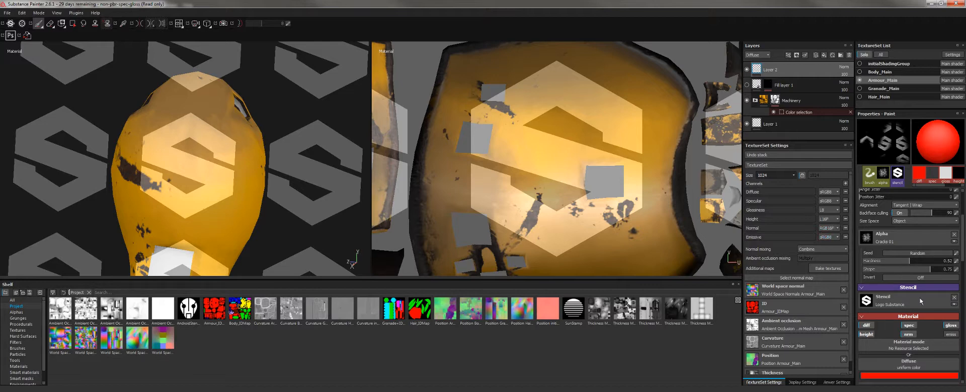
pyautogui.click(867, 326)
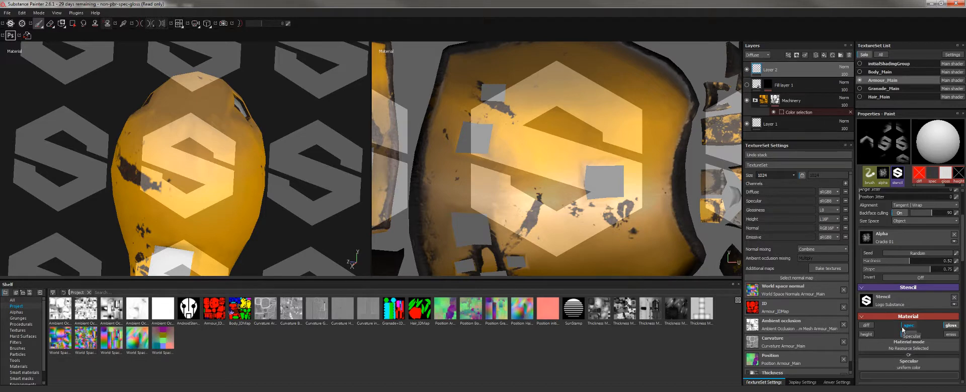
# Disable spec and gloss, enable height, and test-stroke the logo's height onto the helmet.
pyautogui.click(904, 328)
pyautogui.click(949, 326)
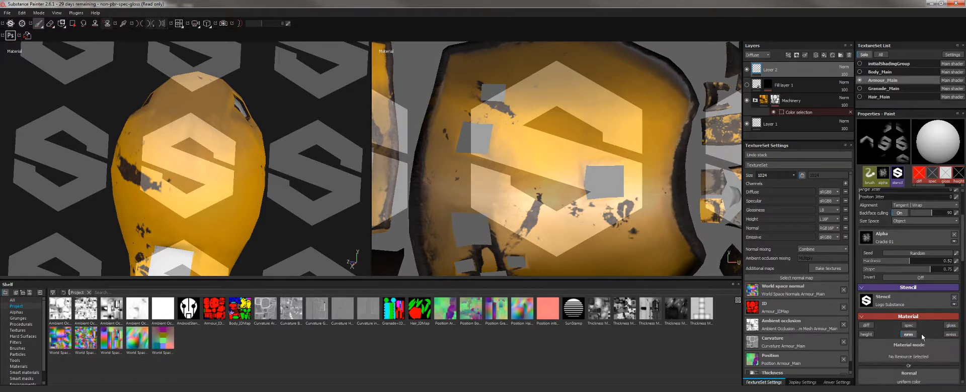
pyautogui.click(866, 336)
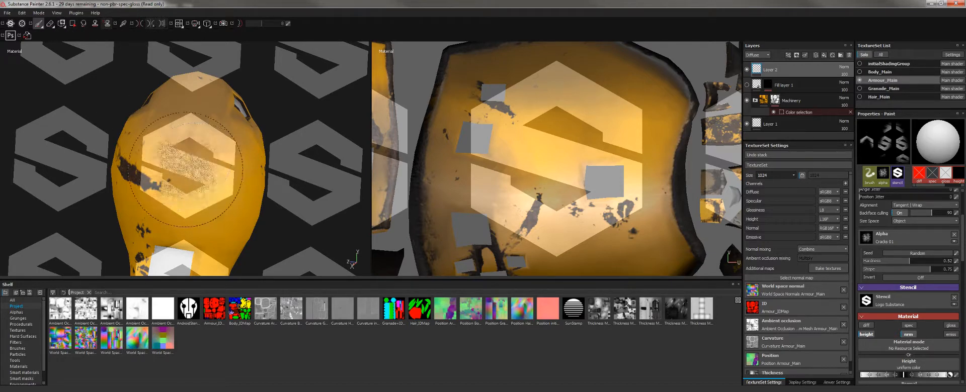
pyautogui.scroll(-3, 904, 307)
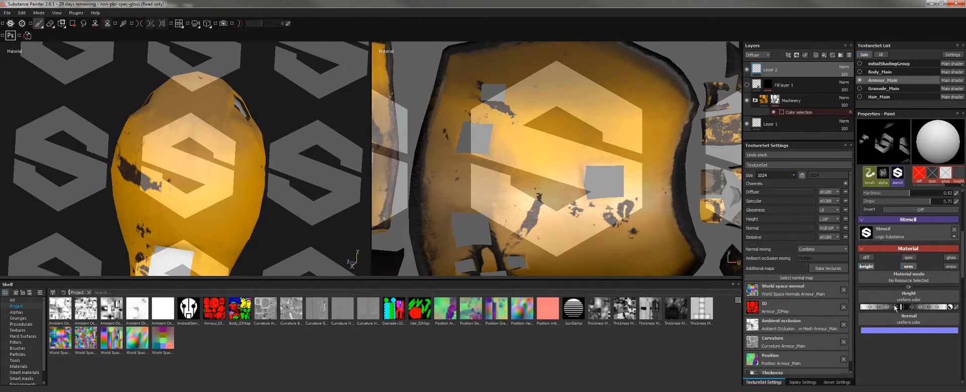
pyautogui.moveTo(198, 160)
pyautogui.mouseDown()
pyautogui.moveTo(169, 179)
pyautogui.moveTo(169, 151)
pyautogui.moveTo(201, 166)
pyautogui.moveTo(231, 206)
pyautogui.moveTo(221, 216)
pyautogui.mouseUp()
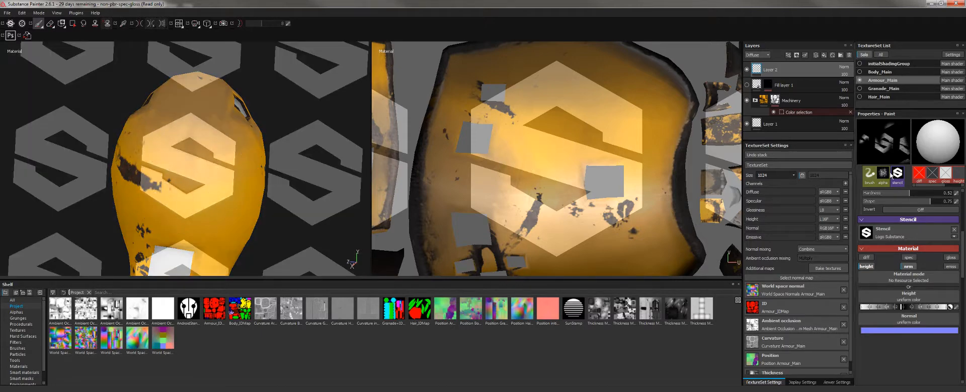
# Use the Shape Circle Squeeze alpha to paint the logo's relief onto the helmet centre.
pyautogui.scroll(5, 899, 246)
pyautogui.scroll(-1, 899, 258)
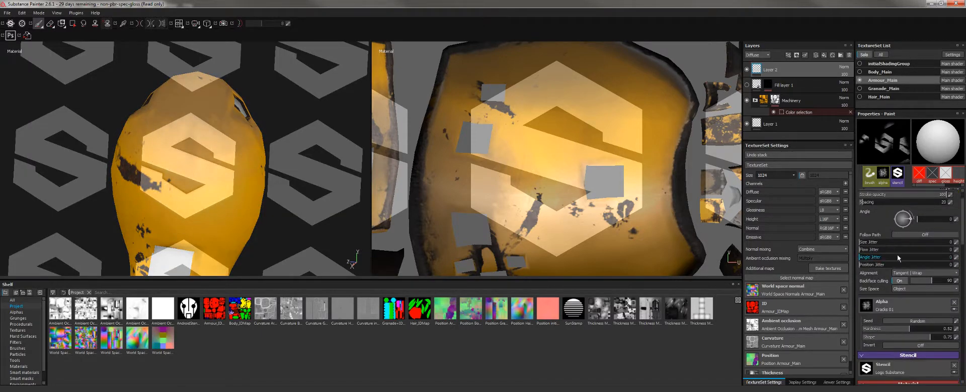
pyautogui.click(884, 313)
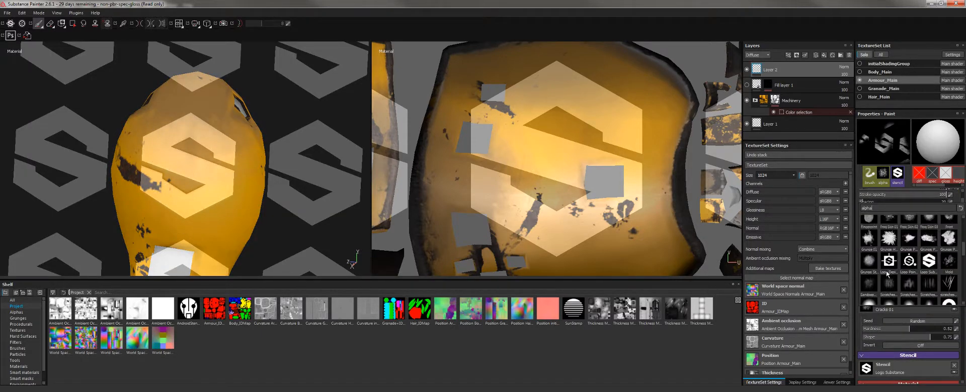
pyautogui.click(876, 283)
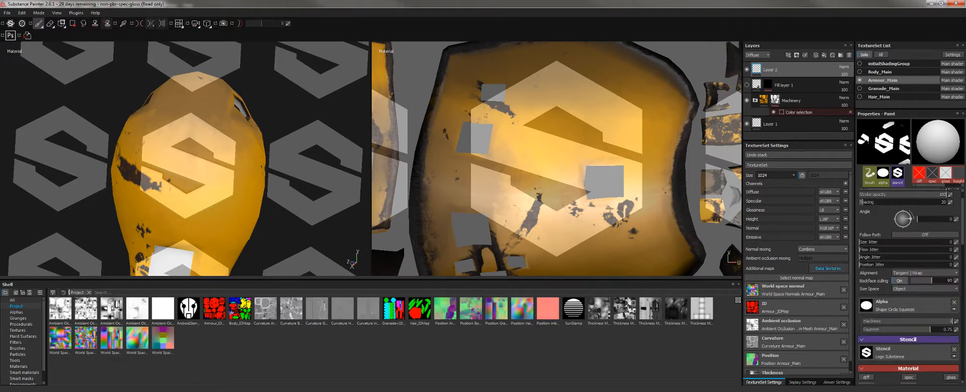
pyautogui.moveTo(182, 151)
pyautogui.mouseDown()
pyautogui.moveTo(202, 180)
pyautogui.moveTo(205, 157)
pyautogui.moveTo(188, 146)
pyautogui.moveTo(201, 171)
pyautogui.moveTo(211, 166)
pyautogui.moveTo(178, 148)
pyautogui.moveTo(201, 191)
pyautogui.moveTo(196, 171)
pyautogui.moveTo(211, 141)
pyautogui.moveTo(188, 164)
pyautogui.mouseUp()
pyautogui.moveTo(184, 191); pyautogui.dragTo(186, 192)
pyautogui.scroll(-3, 900, 322)
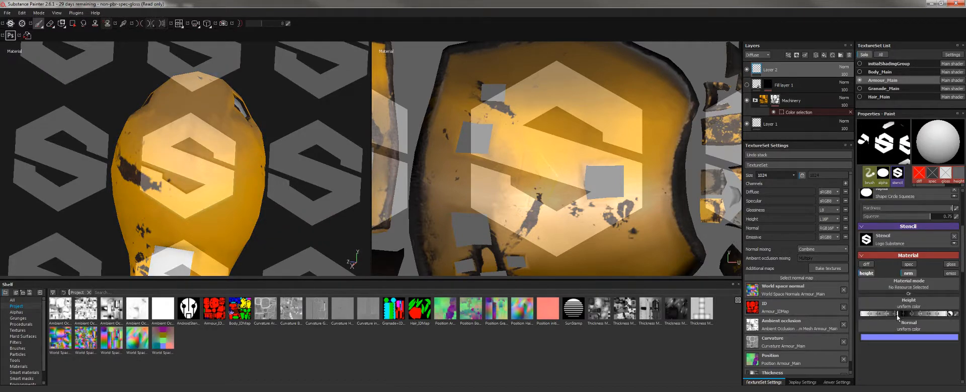
pyautogui.moveTo(196, 151); pyautogui.dragTo(193, 149)
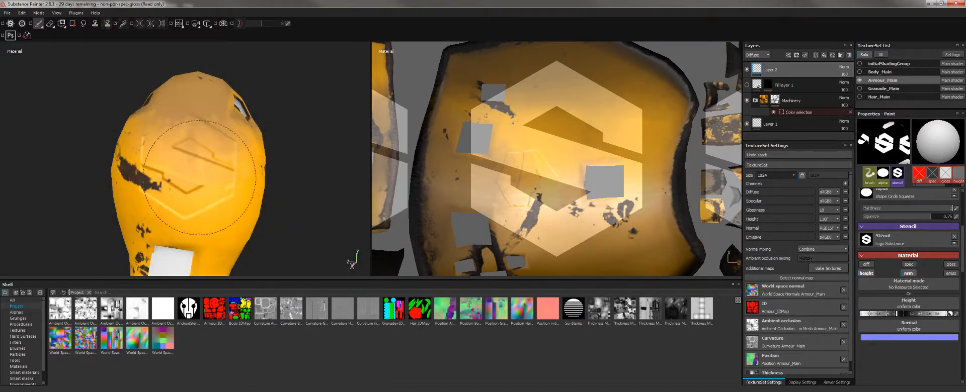